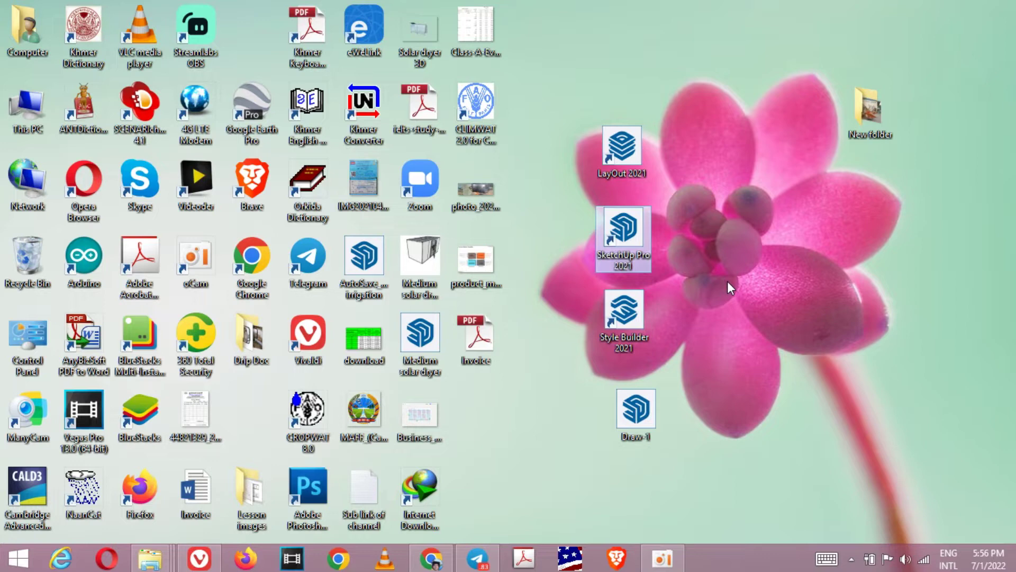
# Move the LayOut 2021 and Style Builder 2021 shortcuts beneath the SketchUp Pro 2021 icon.
pyautogui.click(685, 50)
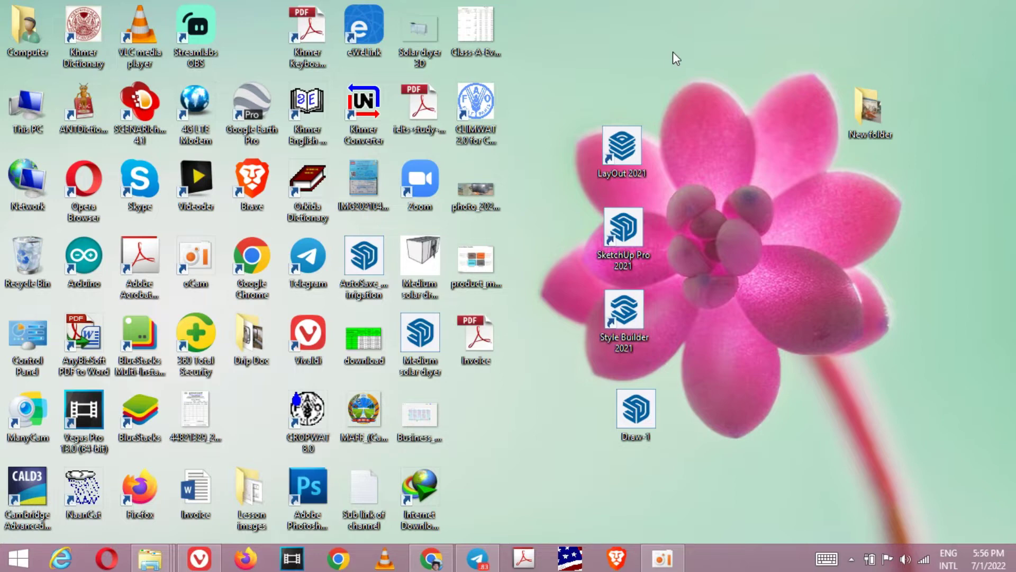
pyautogui.moveTo(569, 81)
pyautogui.mouseDown()
pyautogui.moveTo(609, 359)
pyautogui.moveTo(715, 359)
pyautogui.mouseUp()
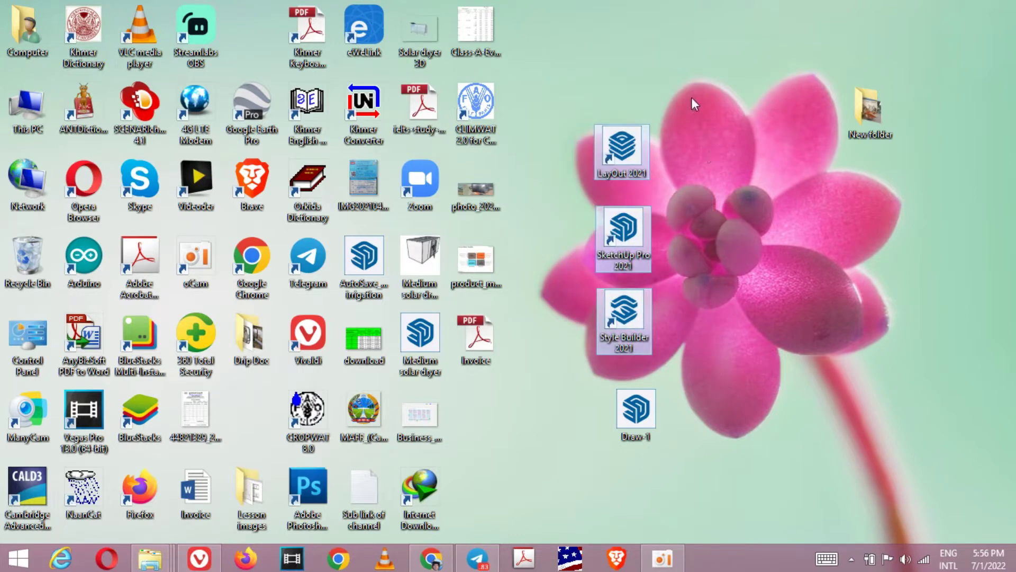
pyautogui.click(657, 85)
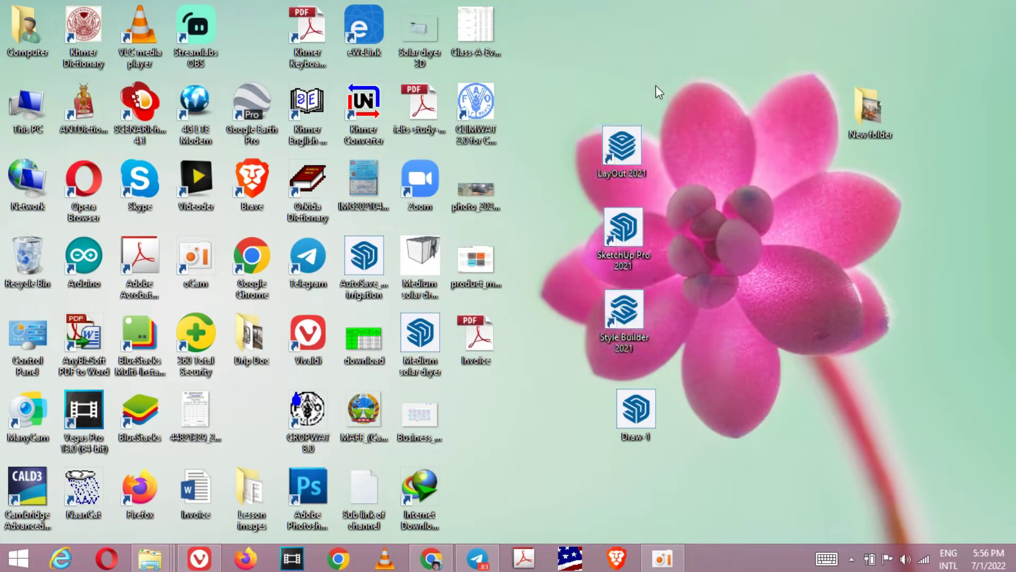
pyautogui.moveTo(623, 148)
pyautogui.mouseDown()
pyautogui.moveTo(689, 232)
pyautogui.moveTo(686, 259)
pyautogui.moveTo(617, 231)
pyautogui.mouseUp()
pyautogui.click(624, 313)
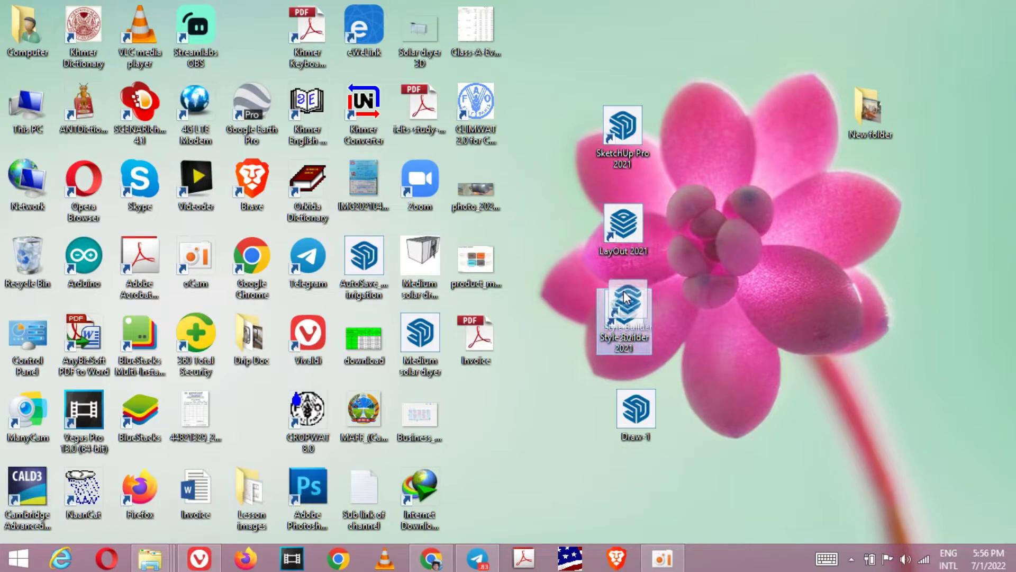
pyautogui.moveTo(628, 308); pyautogui.dragTo(618, 308)
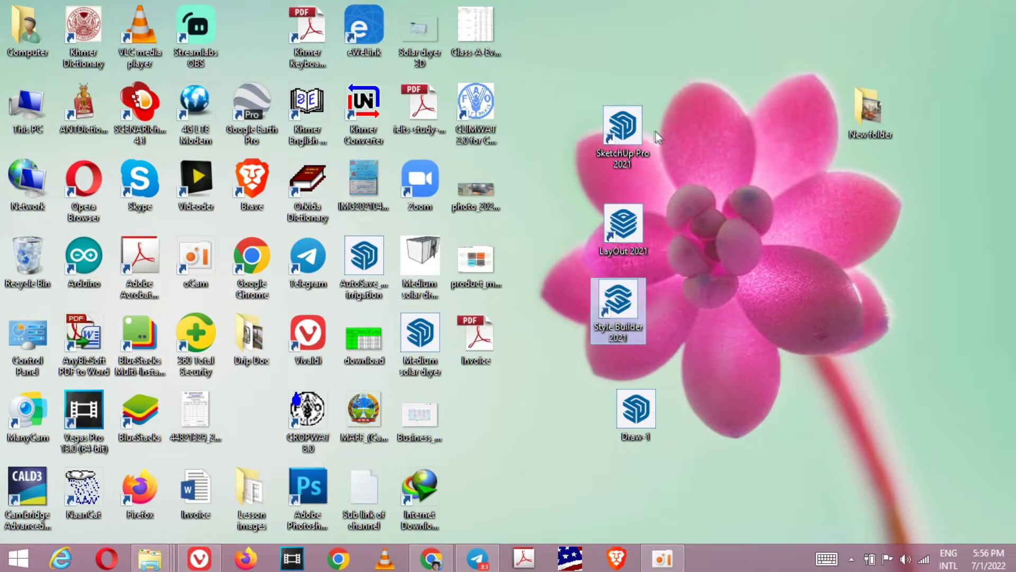
pyautogui.click(580, 89)
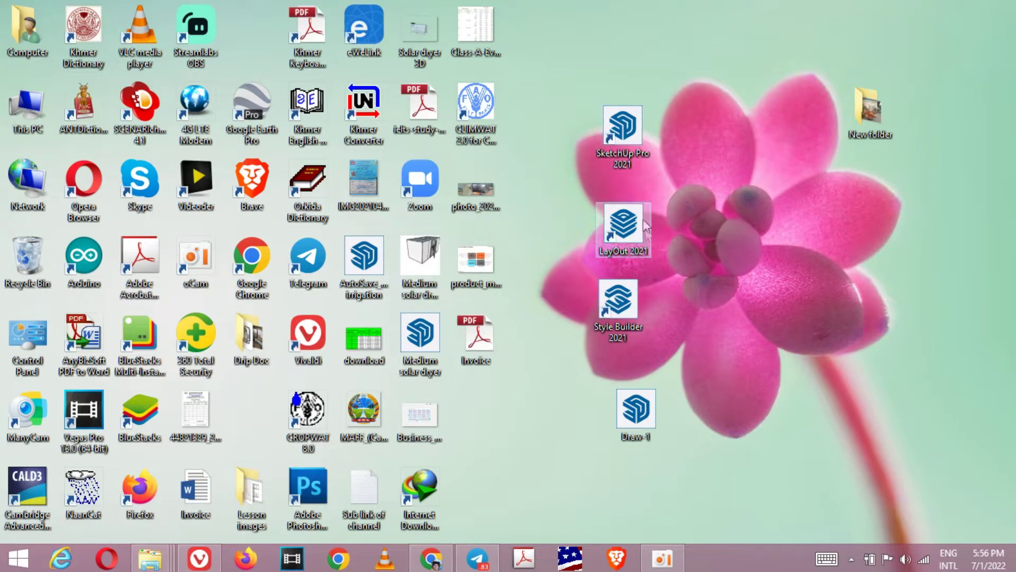
# Nudge LayOut and Style Builder into line and align Draw-1 with the column.
pyautogui.moveTo(626, 229); pyautogui.dragTo(624, 215)
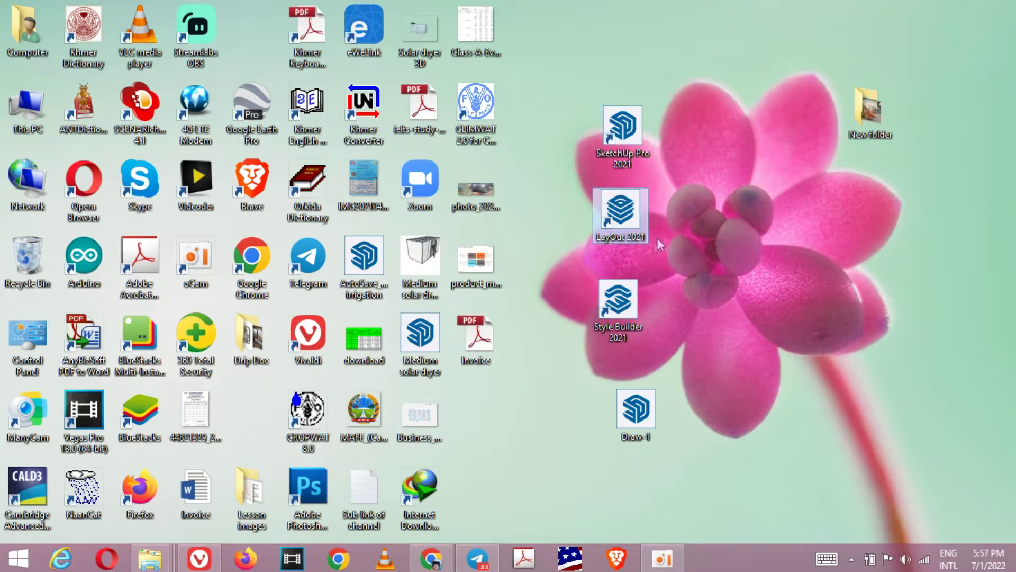
pyautogui.click(618, 300)
pyautogui.moveTo(619, 302); pyautogui.dragTo(624, 298)
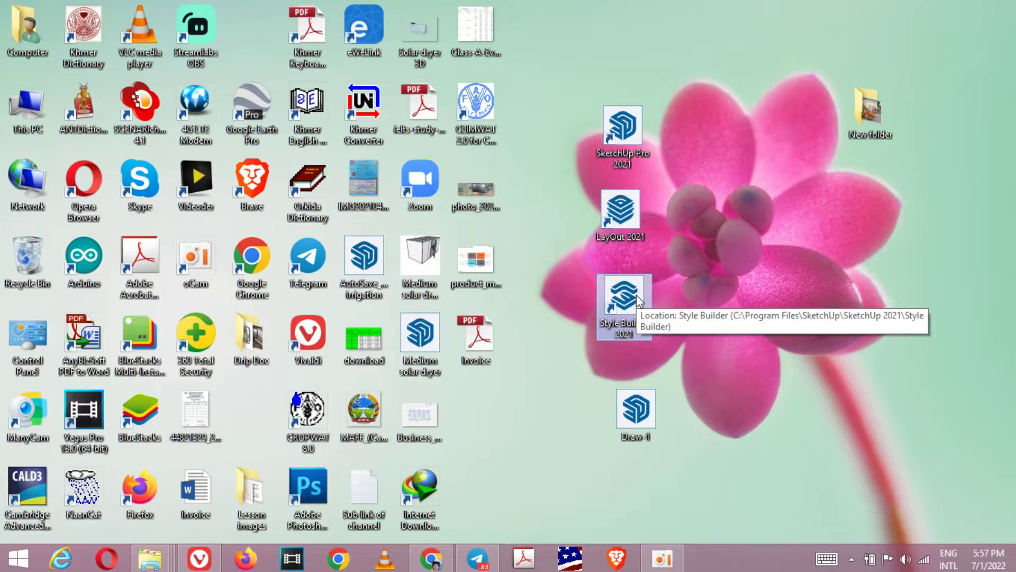
pyautogui.moveTo(637, 408); pyautogui.dragTo(614, 411)
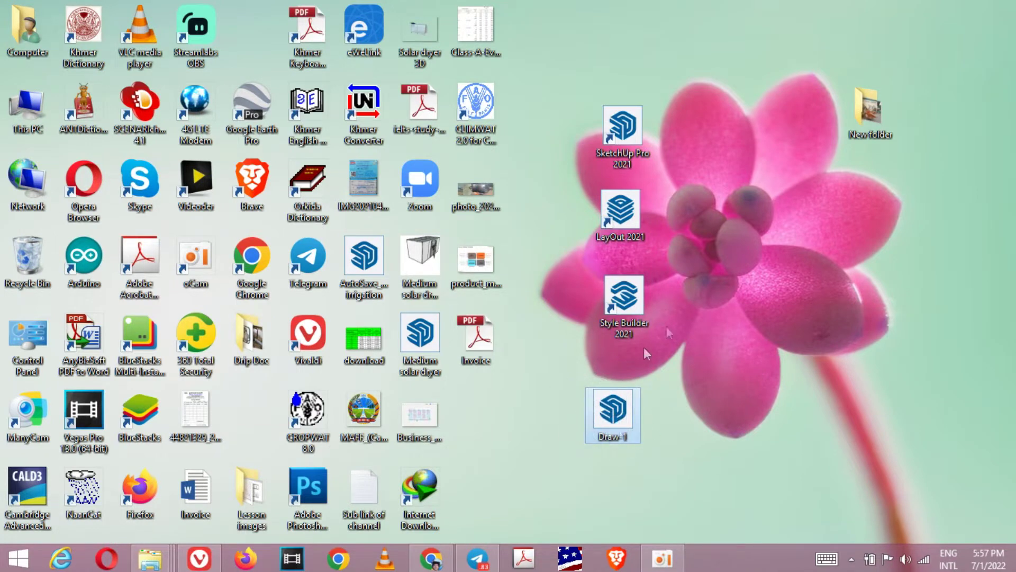
# Refresh the desktop, then launch SketchUp Pro 2021 from its shortcut's context menu.
pyautogui.rightClick(696, 54)
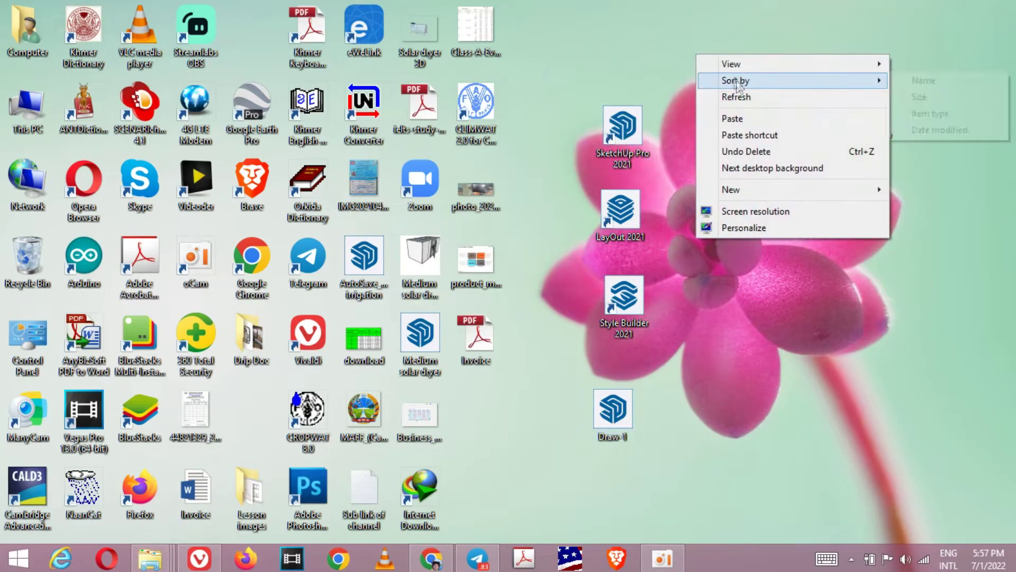
pyautogui.click(744, 104)
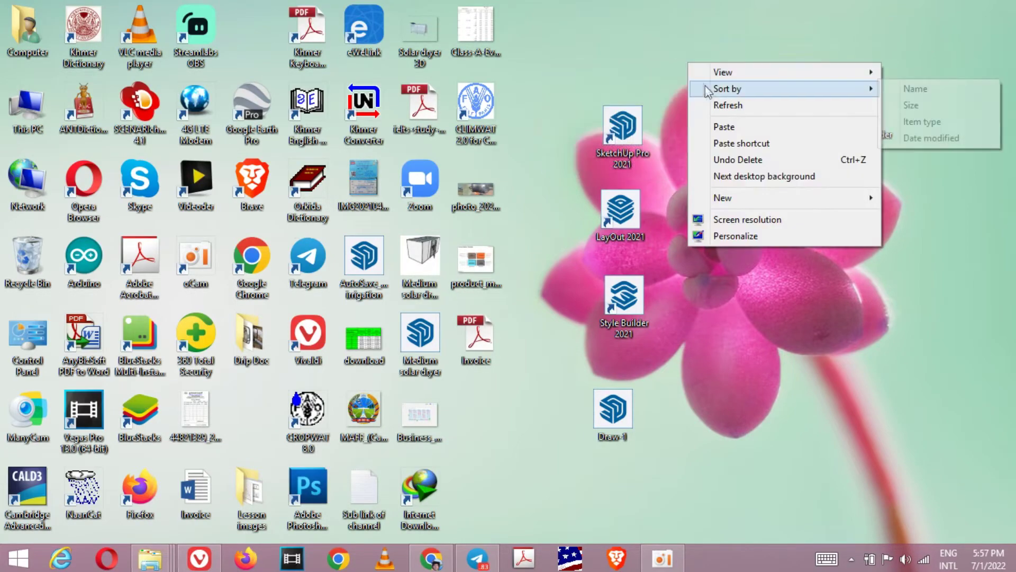
pyautogui.click(721, 105)
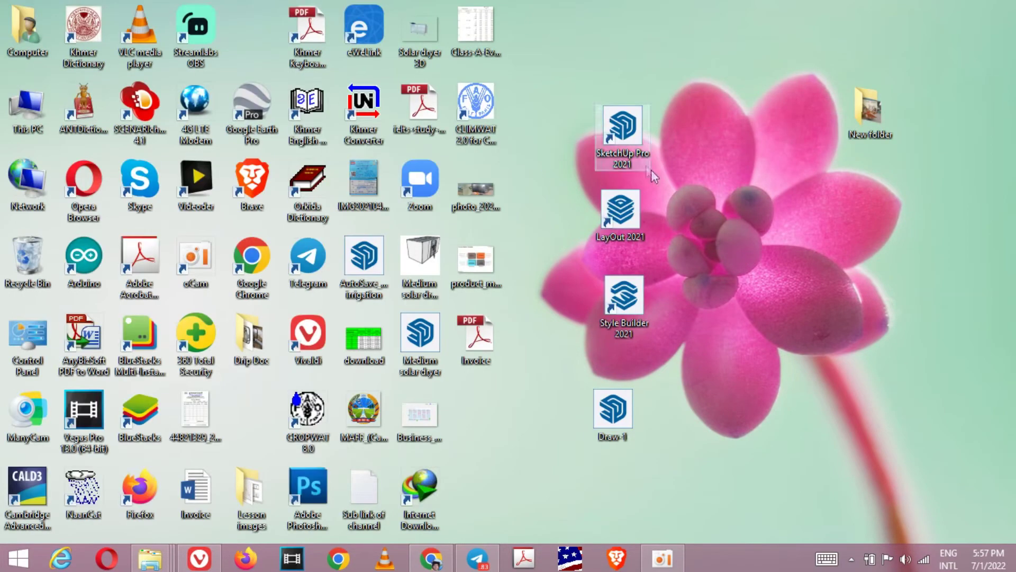
pyautogui.rightClick(623, 133)
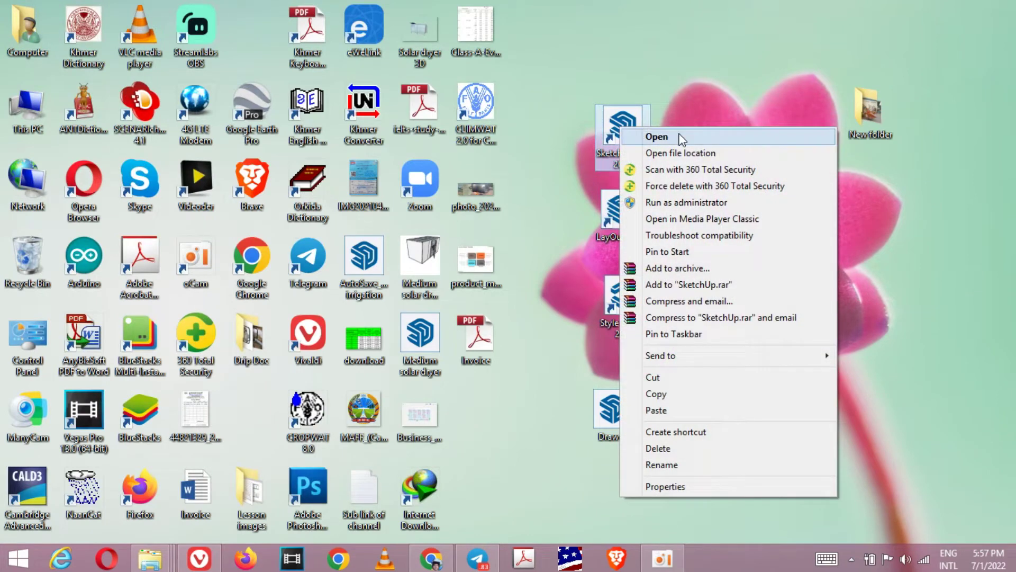
pyautogui.click(680, 138)
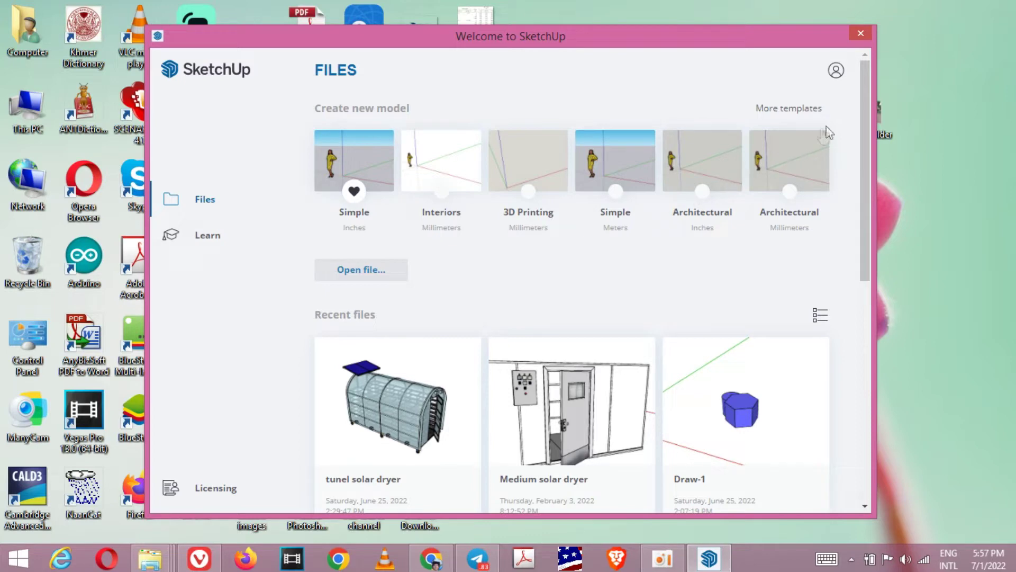
# View the Welcome window's Learn resources, then return to the Files templates page.
pyautogui.click(837, 73)
pyautogui.click(204, 235)
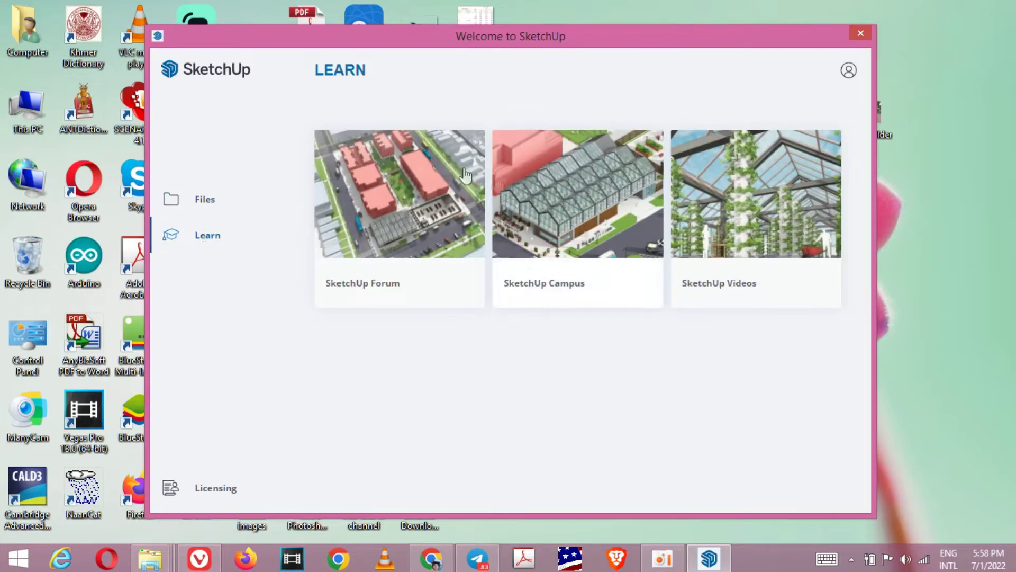
pyautogui.click(206, 200)
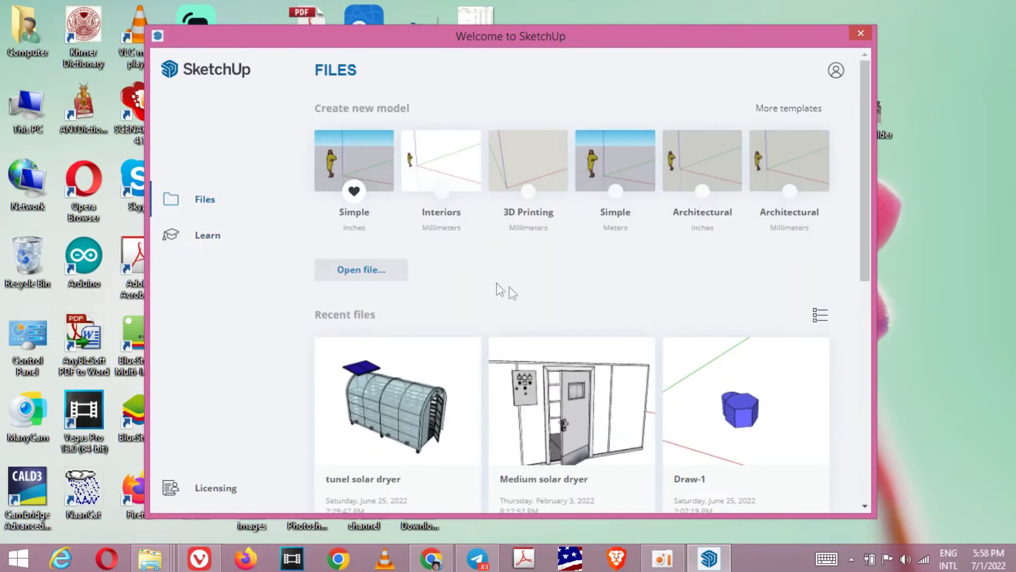
pyautogui.click(806, 111)
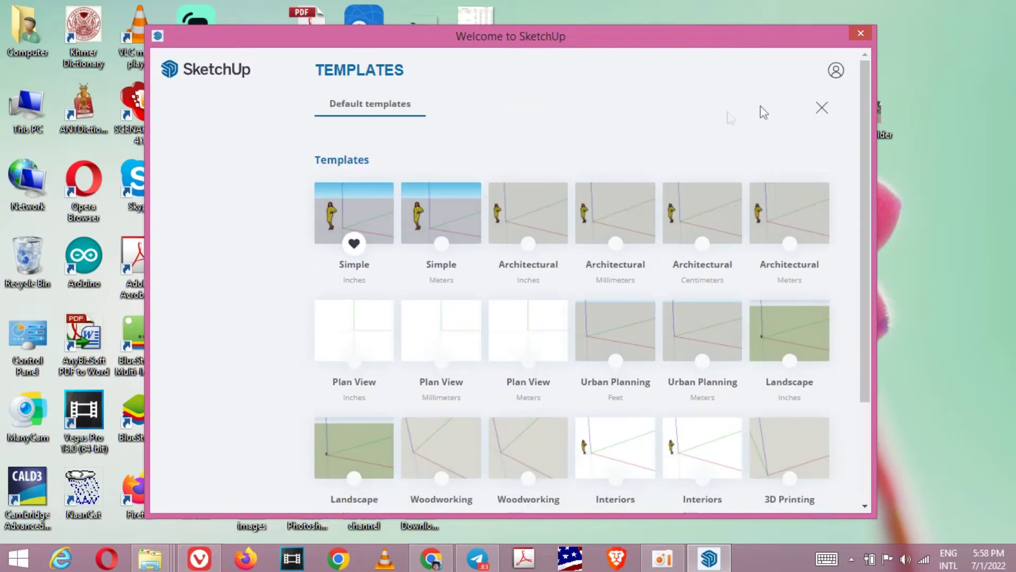
pyautogui.scroll(-3, 608, 200)
pyautogui.scroll(3, 588, 316)
pyautogui.click(353, 243)
pyautogui.scroll(-2, 741, 254)
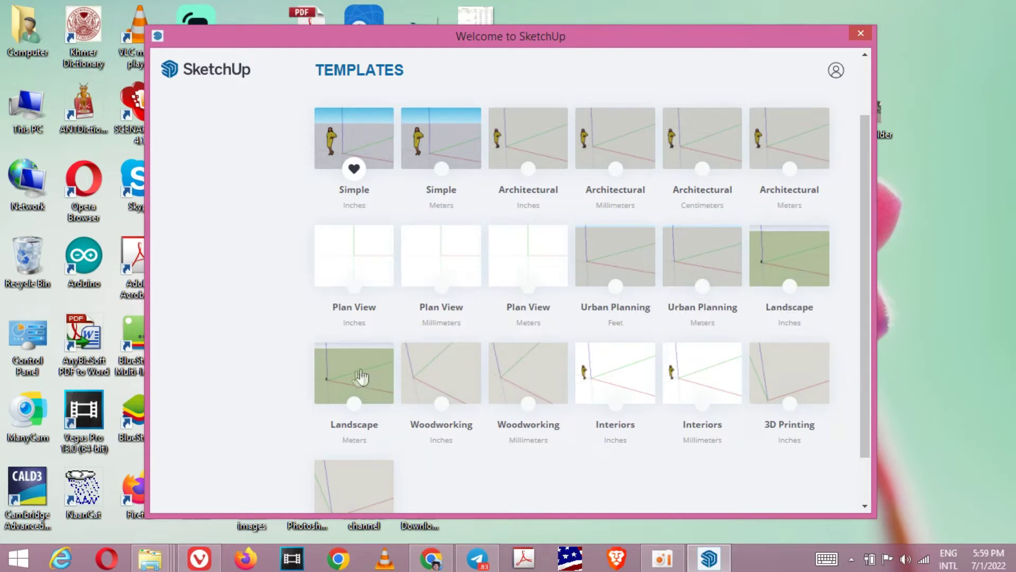
pyautogui.scroll(-1, 360, 381)
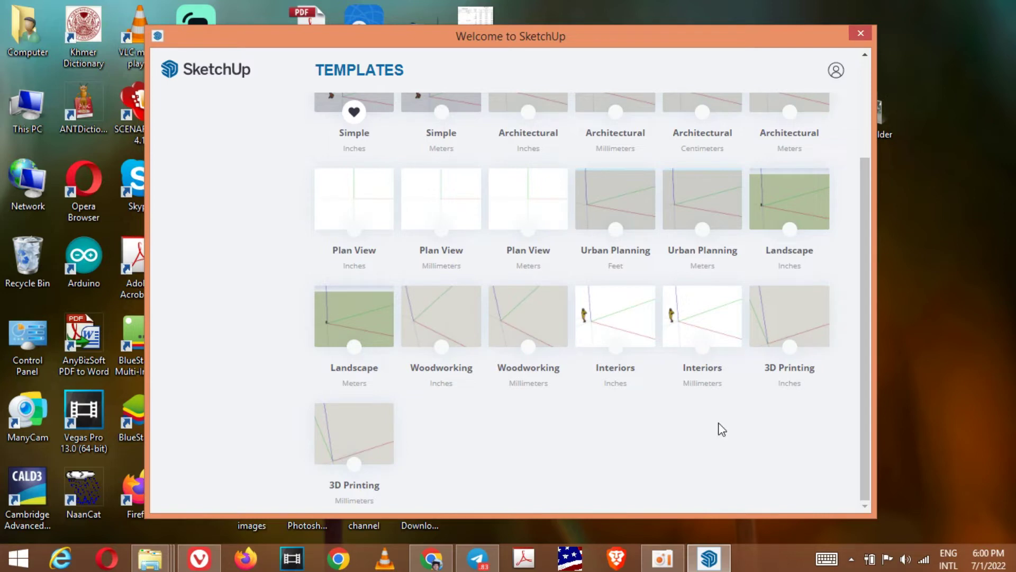
# Open a new model from the Interiors Millimeters template and zoom in and out on it.
pyautogui.click(709, 373)
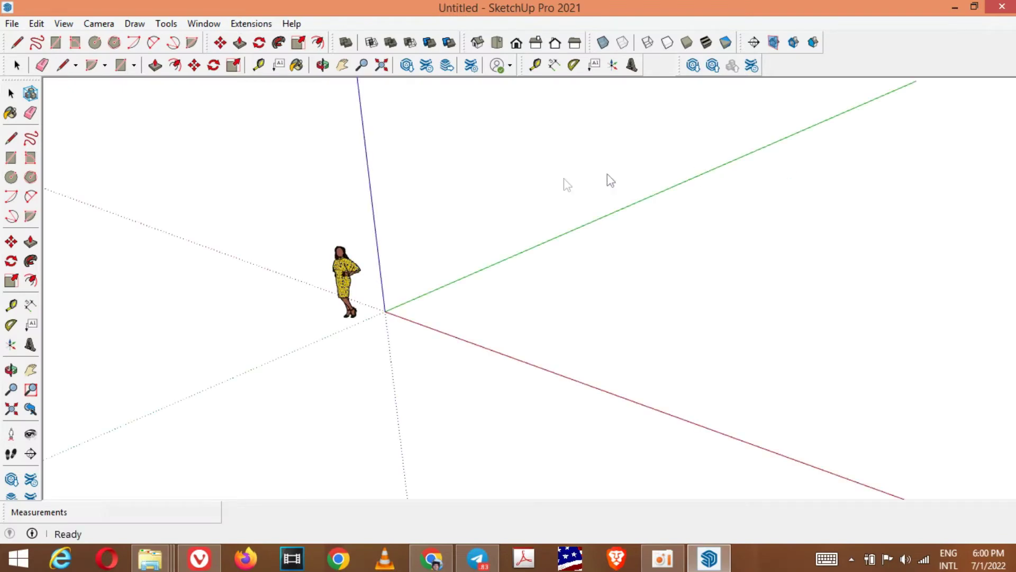
pyautogui.scroll(1, 317, 281)
pyautogui.scroll(2, 347, 273)
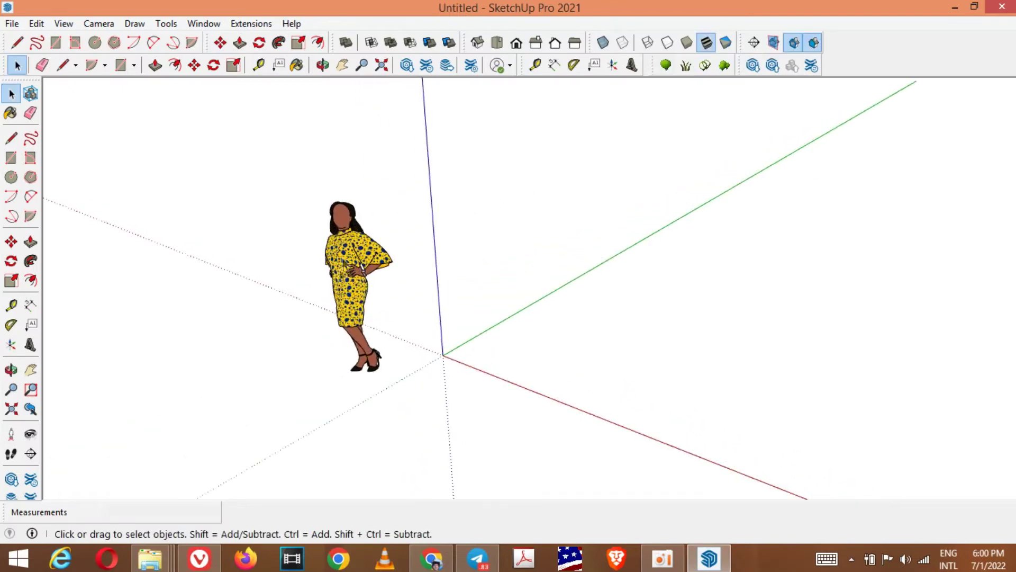
pyautogui.scroll(2, 346, 273)
pyautogui.scroll(-2, 341, 222)
pyautogui.scroll(-1, 344, 211)
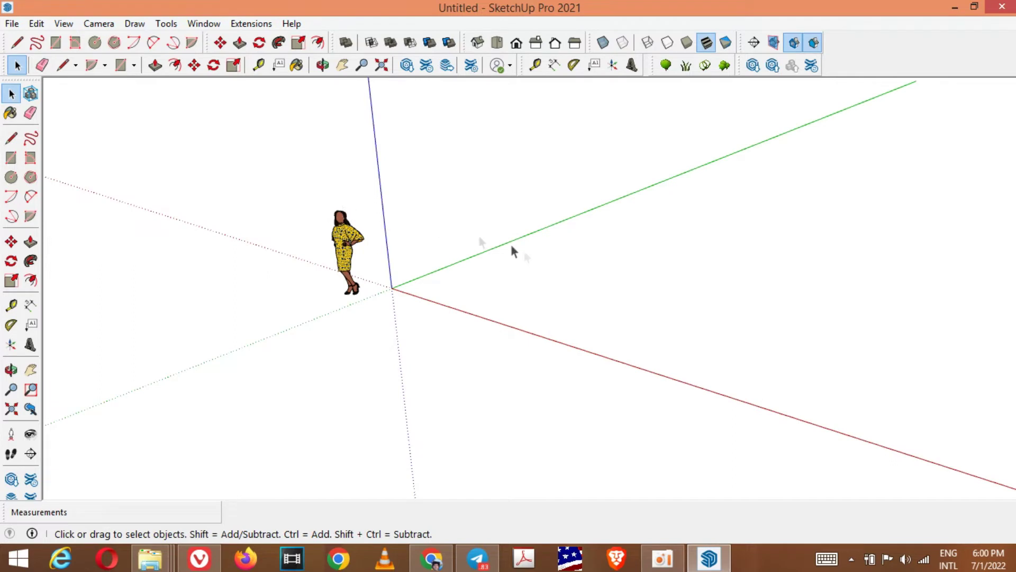
pyautogui.scroll(-1, 512, 251)
pyautogui.scroll(-1, 538, 299)
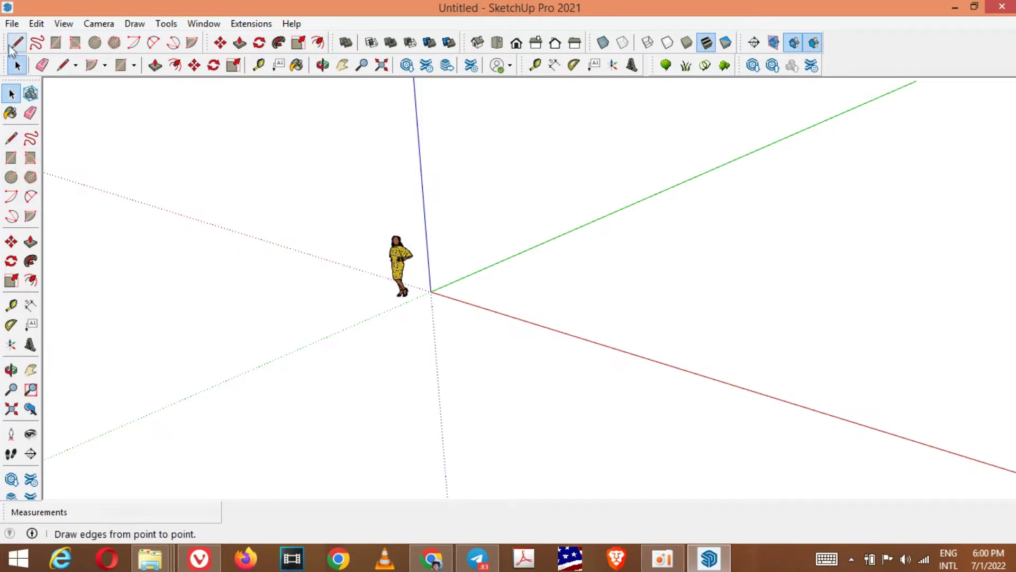
# Shift the drawing toolbar and restore it, then bring up the File menu.
pyautogui.moveTo(11, 49); pyautogui.dragTo(3, 48)
pyautogui.moveTo(212, 44)
pyautogui.mouseDown()
pyautogui.moveTo(324, 45)
pyautogui.moveTo(208, 51)
pyautogui.mouseUp()
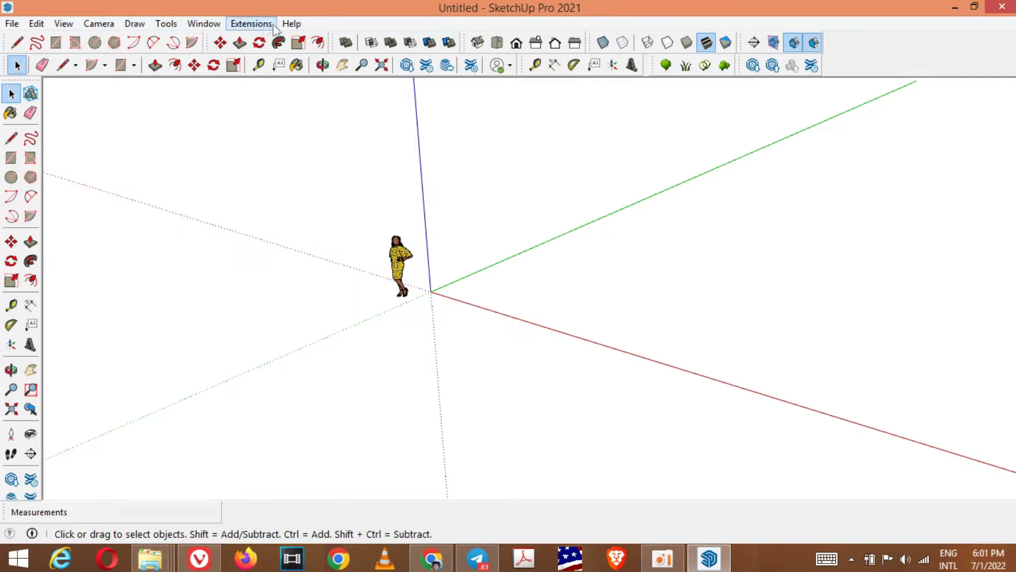
pyautogui.click(11, 24)
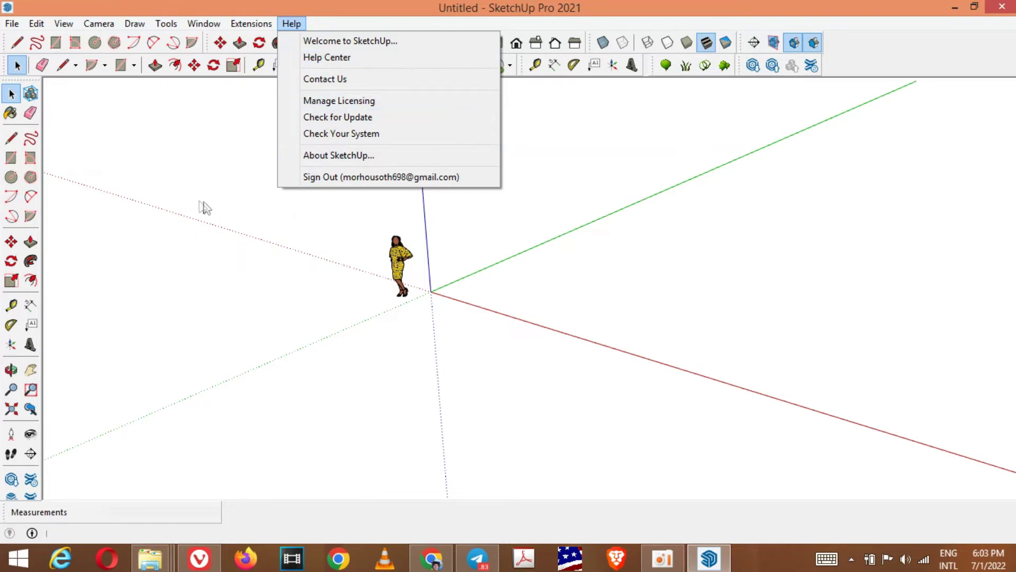
pyautogui.press('Escape')
pyautogui.press('Escape')
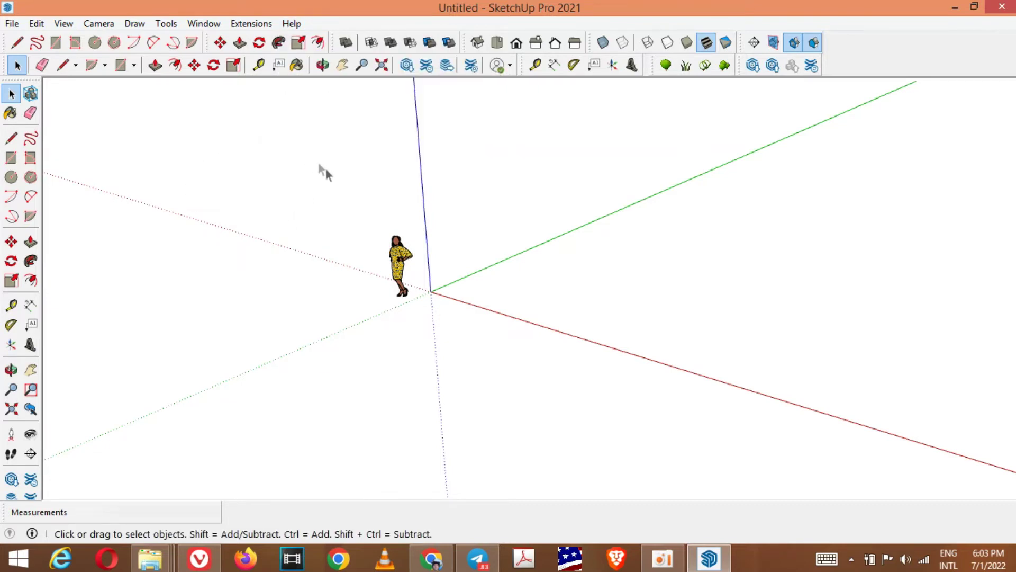
pyautogui.click(67, 26)
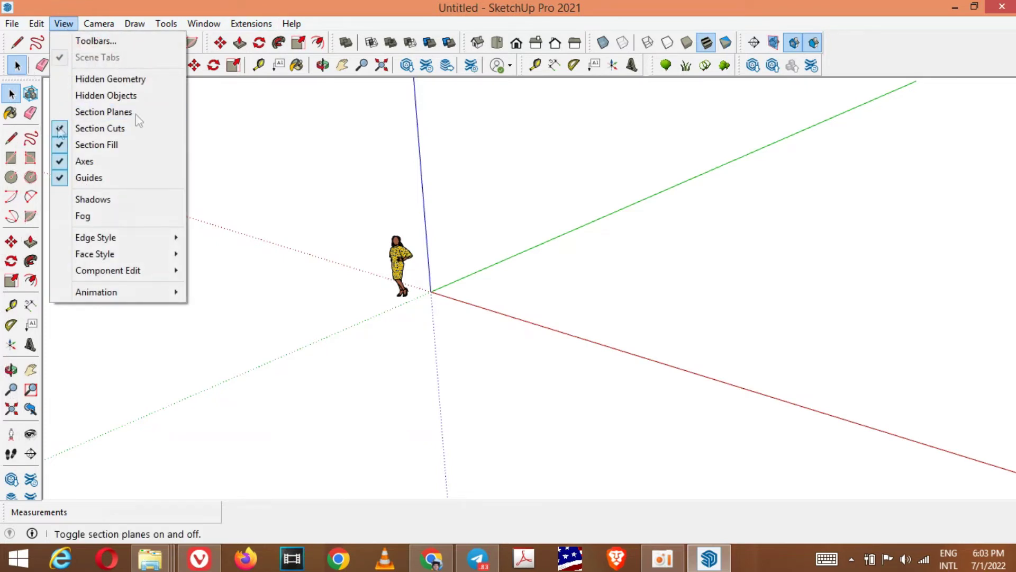
pyautogui.click(106, 43)
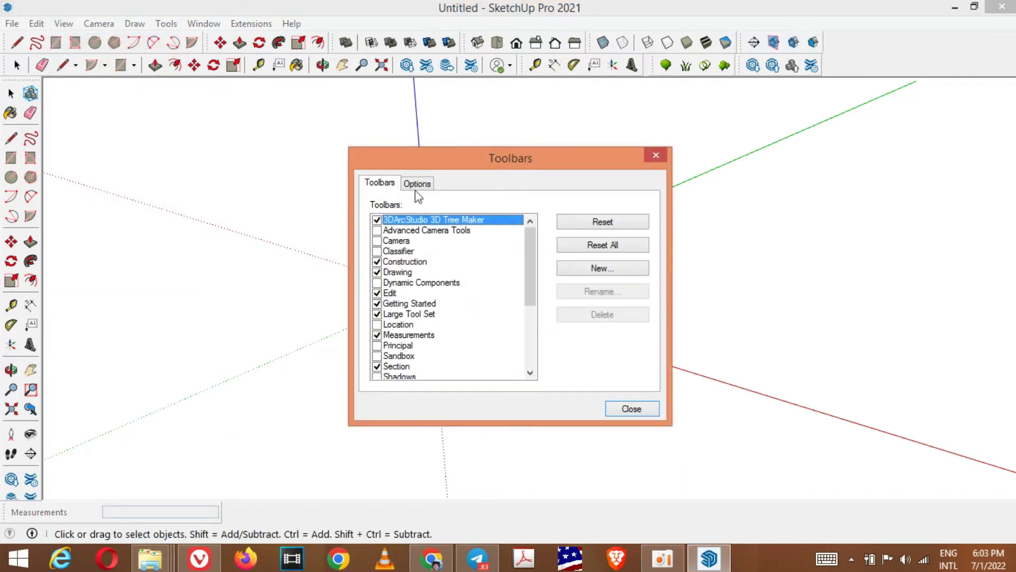
pyautogui.click(410, 186)
pyautogui.click(376, 187)
pyautogui.click(377, 221)
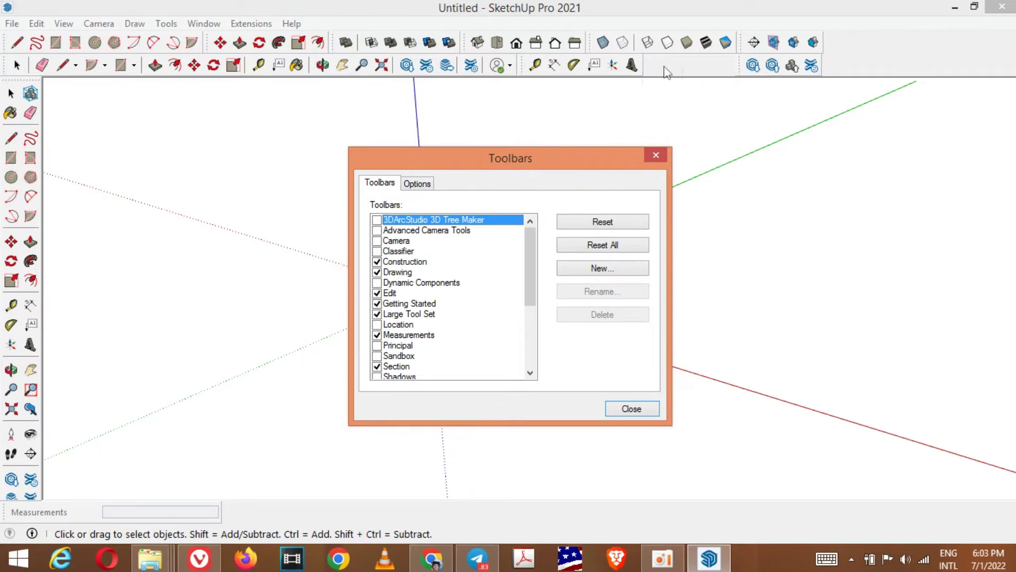
pyautogui.click(377, 222)
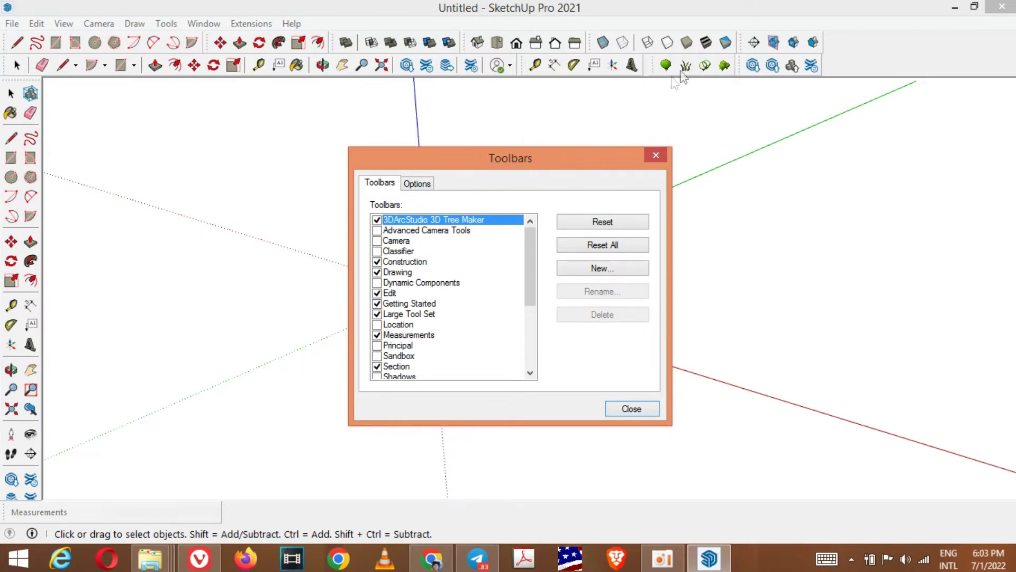
pyautogui.click(377, 231)
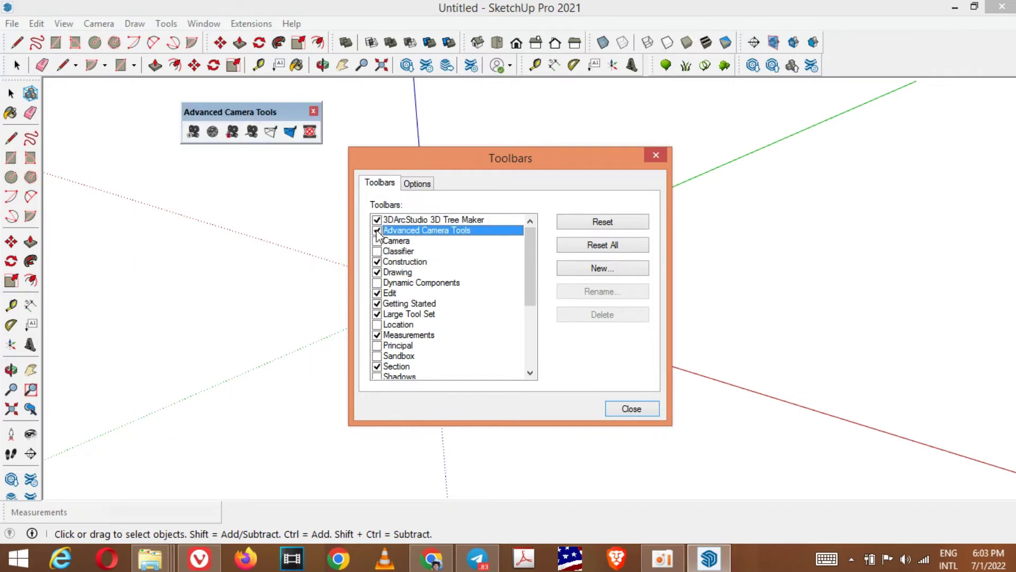
pyautogui.click(377, 231)
pyautogui.click(377, 242)
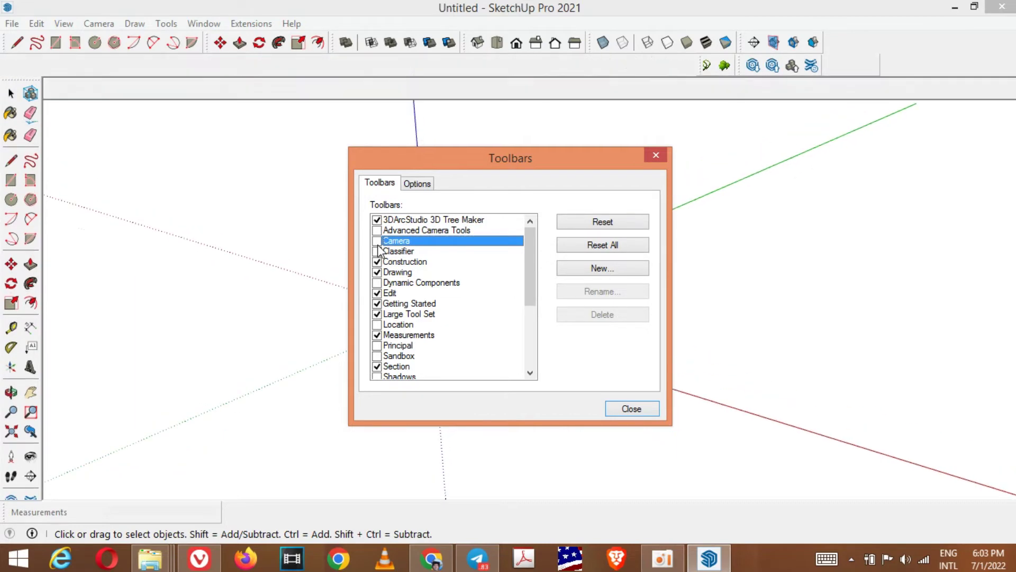
pyautogui.click(377, 241)
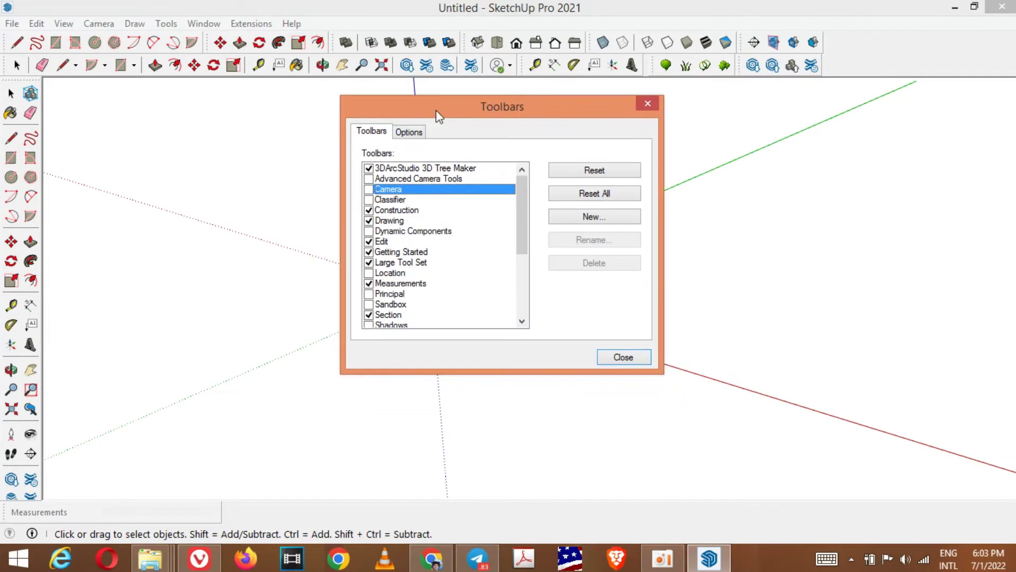
pyautogui.click(369, 210)
pyautogui.click(370, 211)
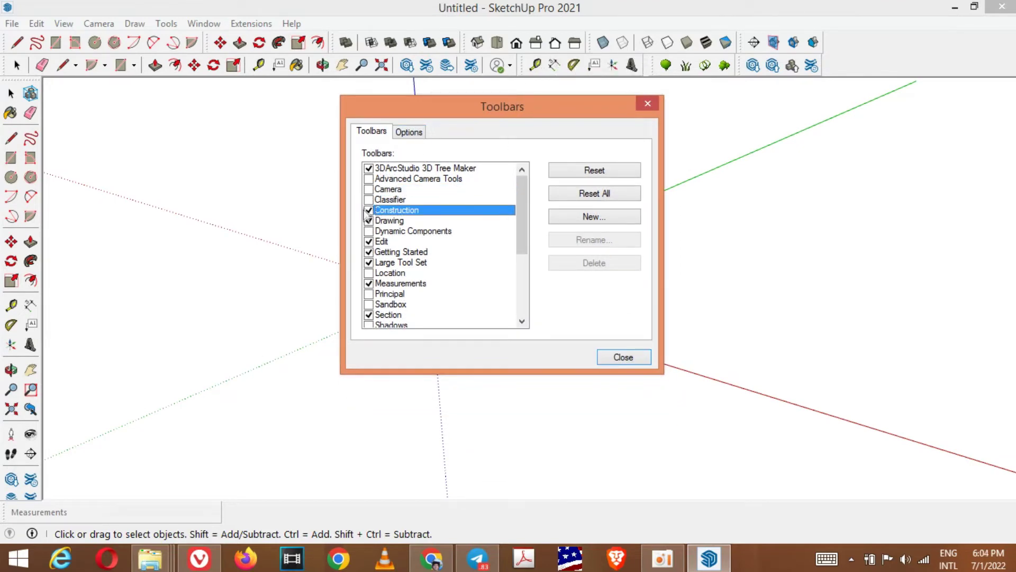
pyautogui.click(369, 221)
pyautogui.click(369, 222)
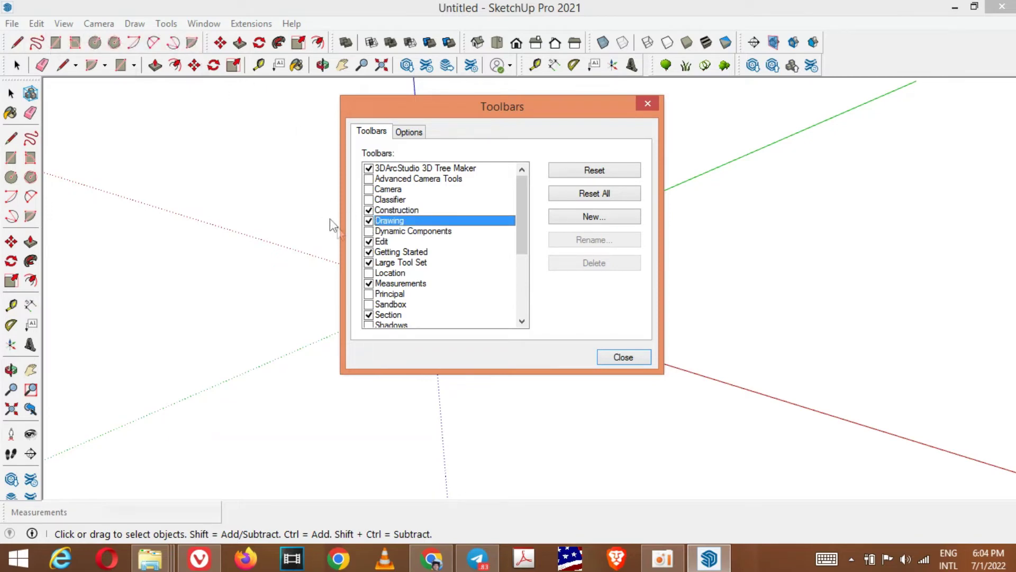
pyautogui.click(370, 262)
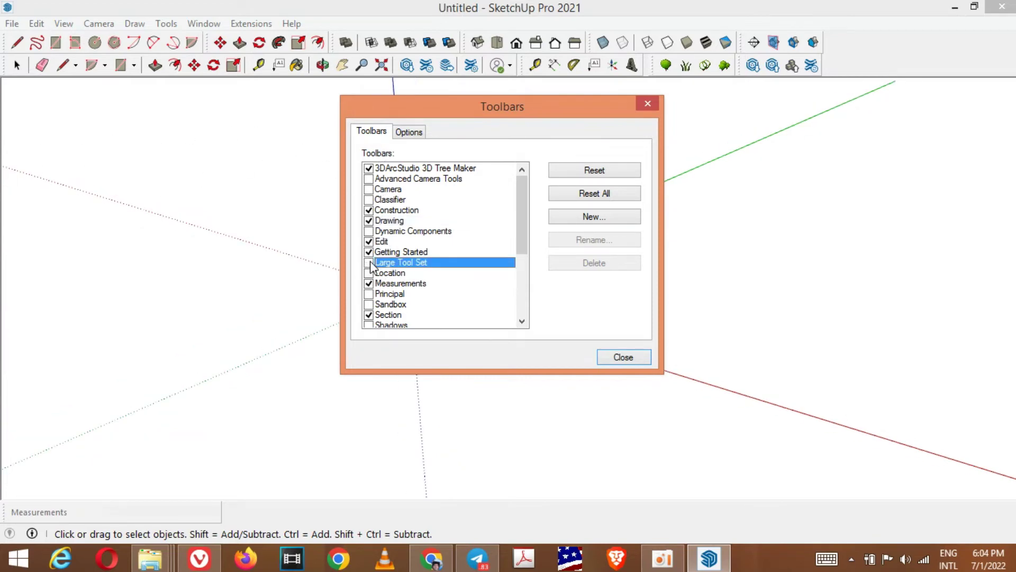
pyautogui.click(369, 262)
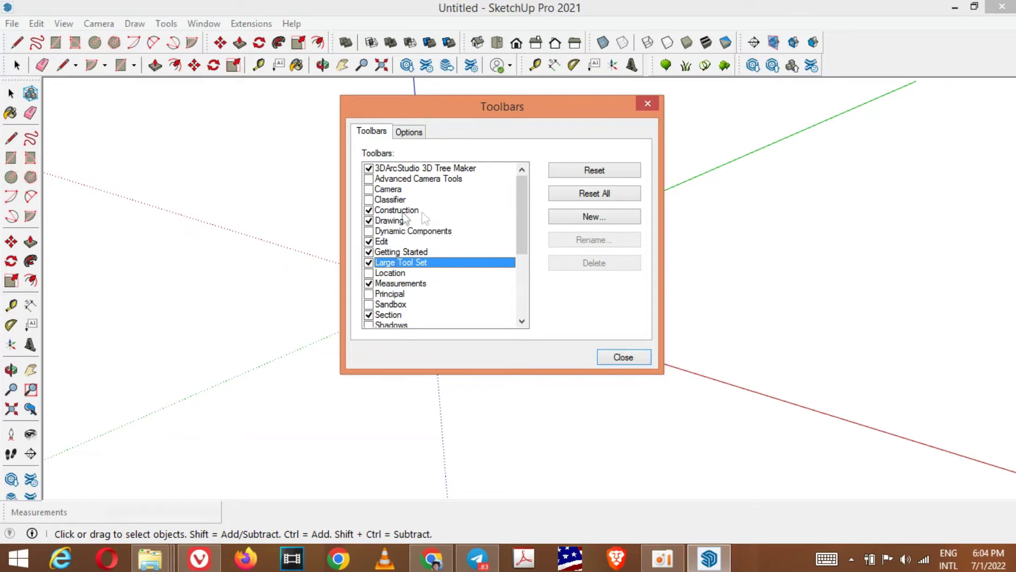
pyautogui.click(523, 323)
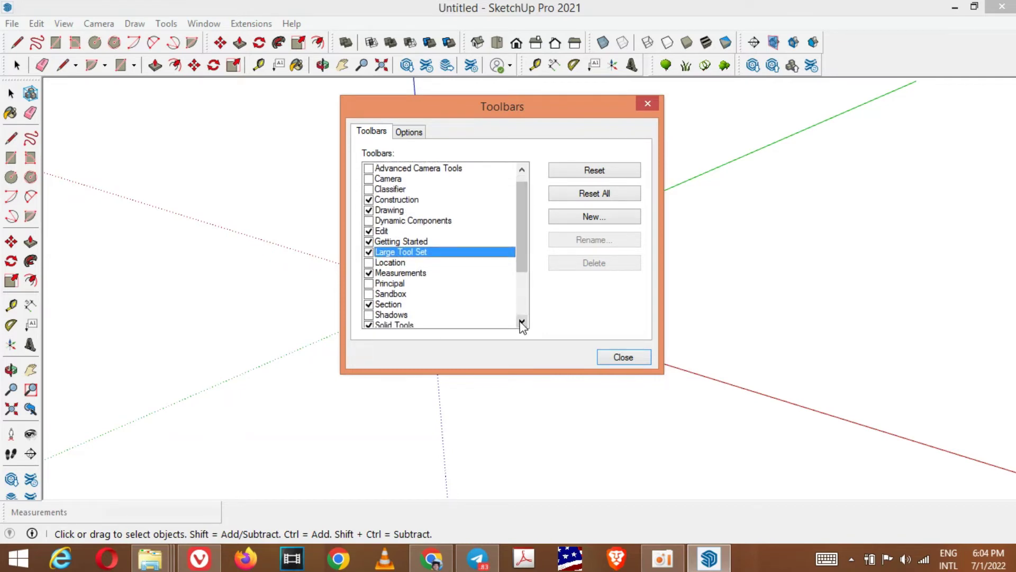
pyautogui.click(522, 170)
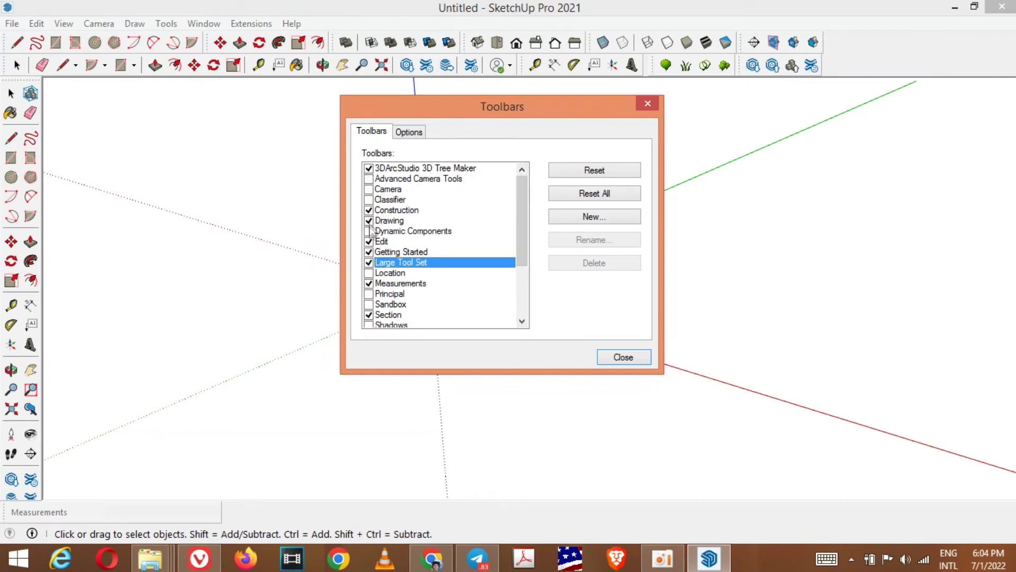
pyautogui.click(521, 321)
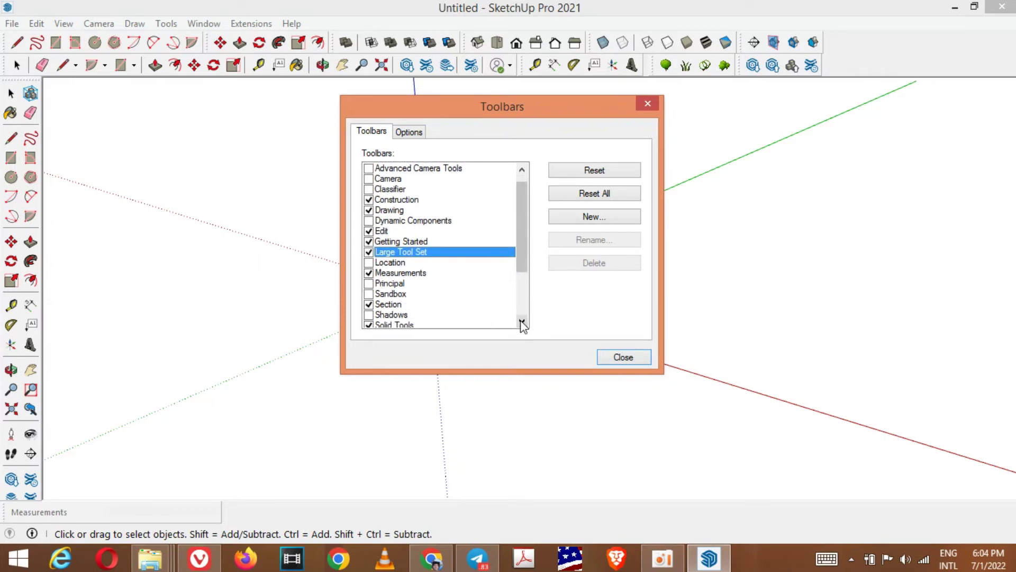
pyautogui.click(521, 321)
pyautogui.click(521, 321)
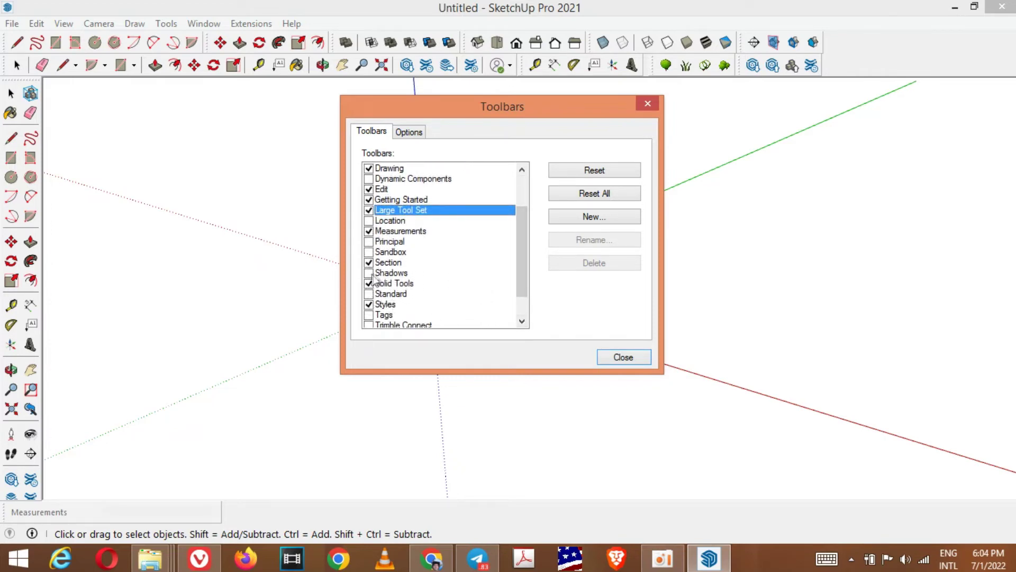
pyautogui.click(522, 322)
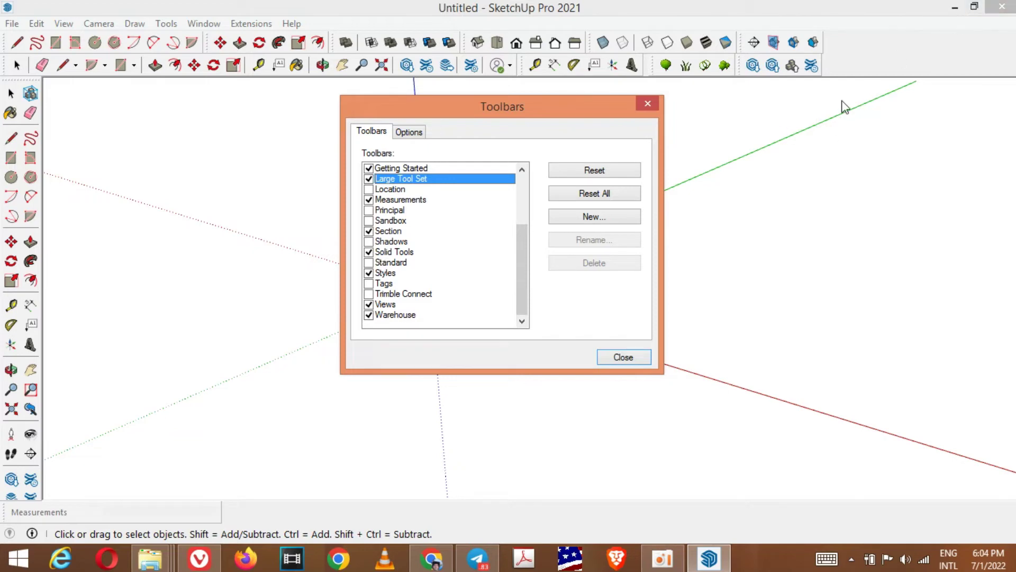
pyautogui.click(647, 104)
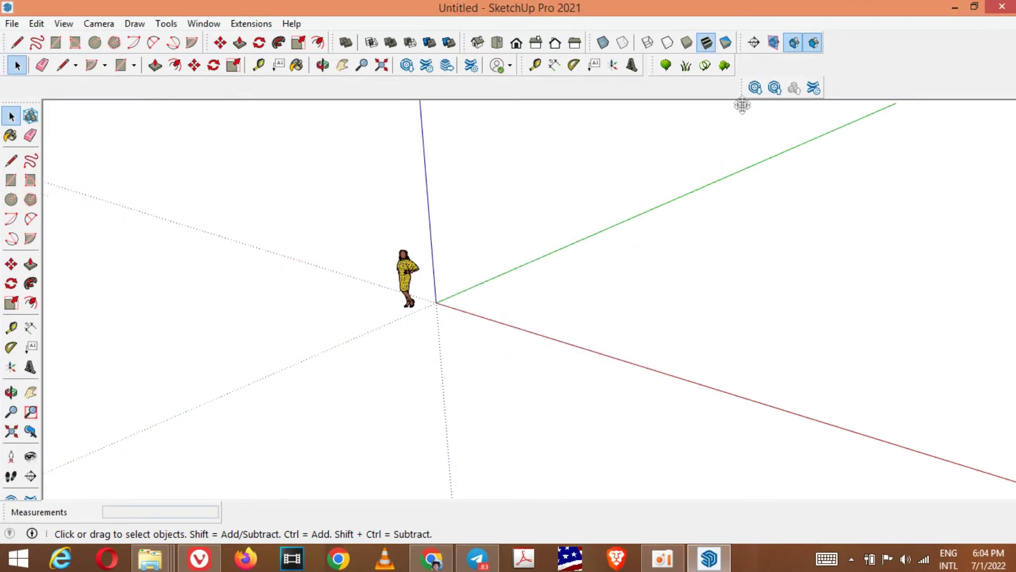
# Dock the Warehouse toolbar at the end of the second toolbar row and zoom the view.
pyautogui.moveTo(744, 65)
pyautogui.mouseDown()
pyautogui.moveTo(690, 164)
pyautogui.moveTo(828, 35)
pyautogui.mouseUp()
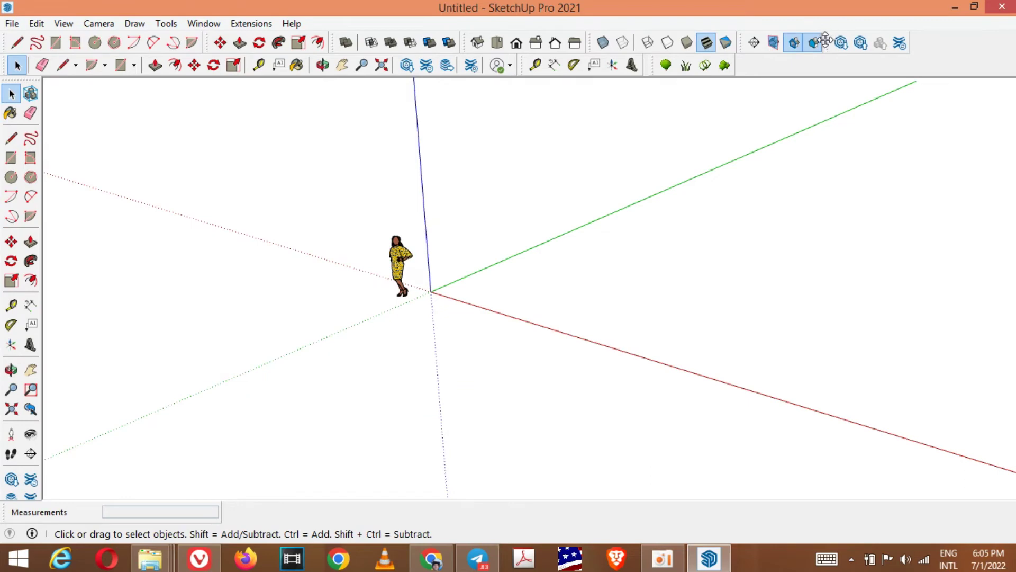
pyautogui.moveTo(825, 40); pyautogui.dragTo(757, 65)
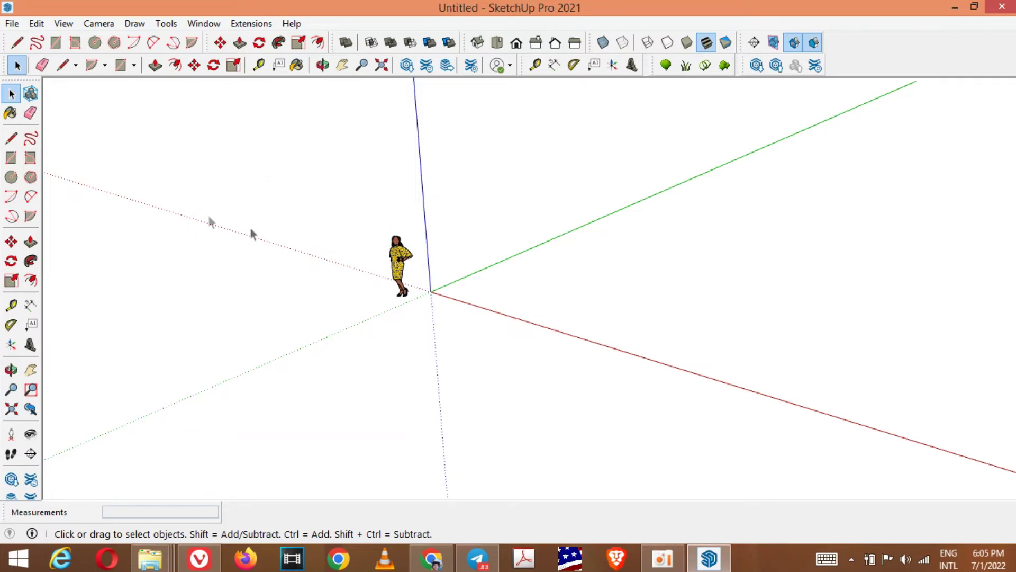
pyautogui.scroll(3, 436, 279)
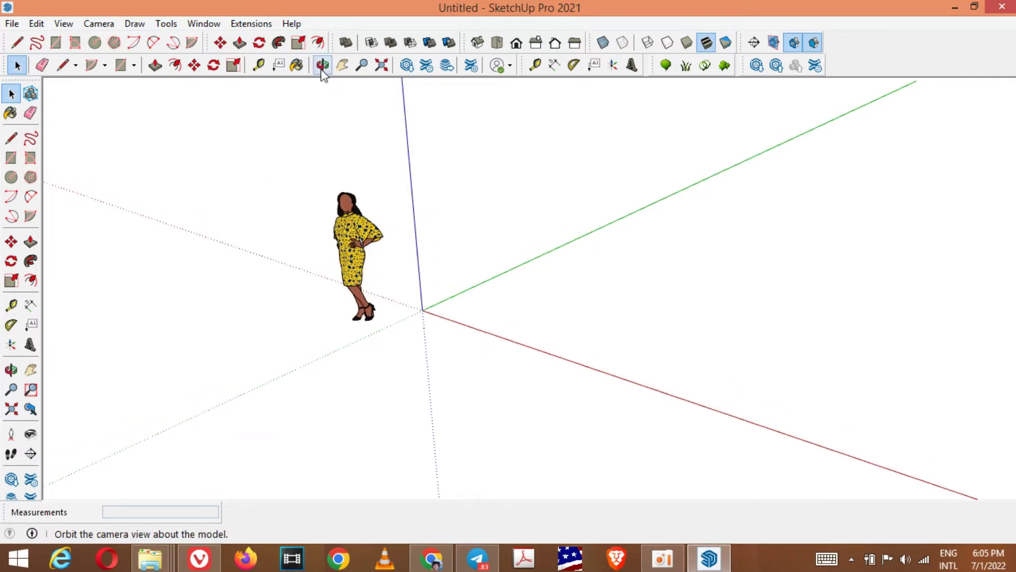
pyautogui.scroll(-2, 277, 263)
pyautogui.scroll(-3, 236, 332)
pyautogui.scroll(3, 635, 247)
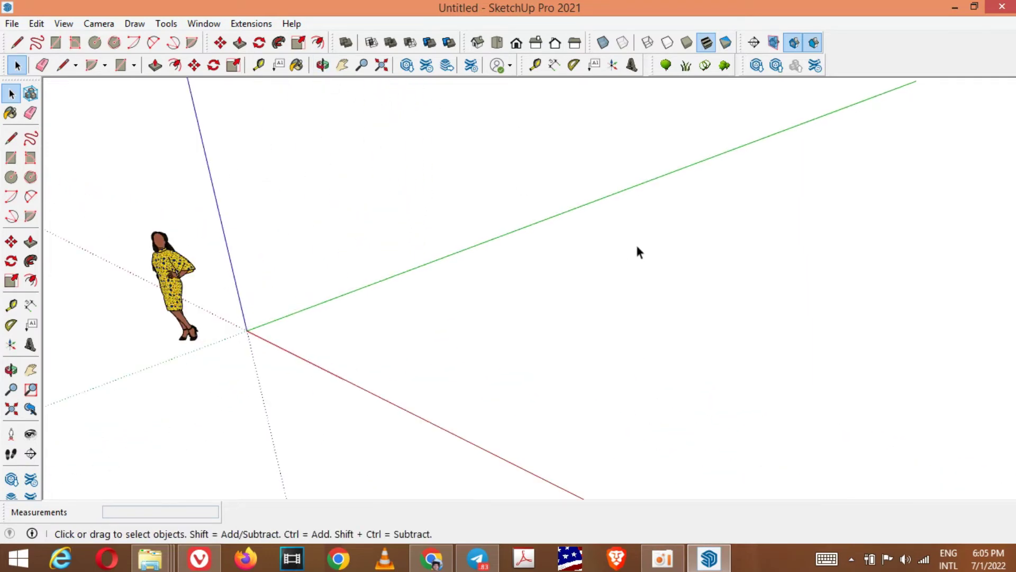
pyautogui.scroll(-2, 635, 263)
pyautogui.scroll(1, 291, 288)
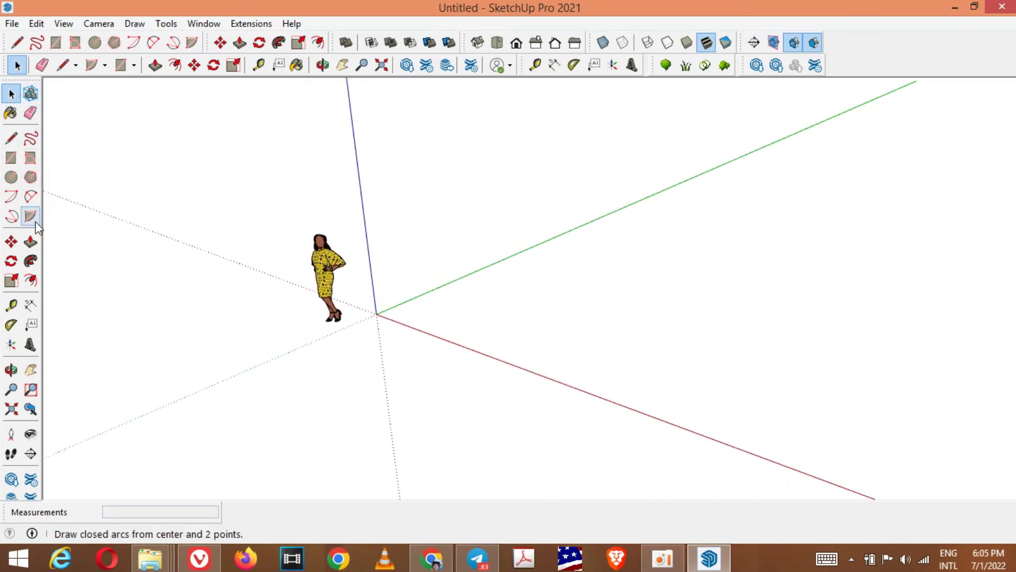
# Draw a short line on the ground plane near the axes.
pyautogui.click(11, 141)
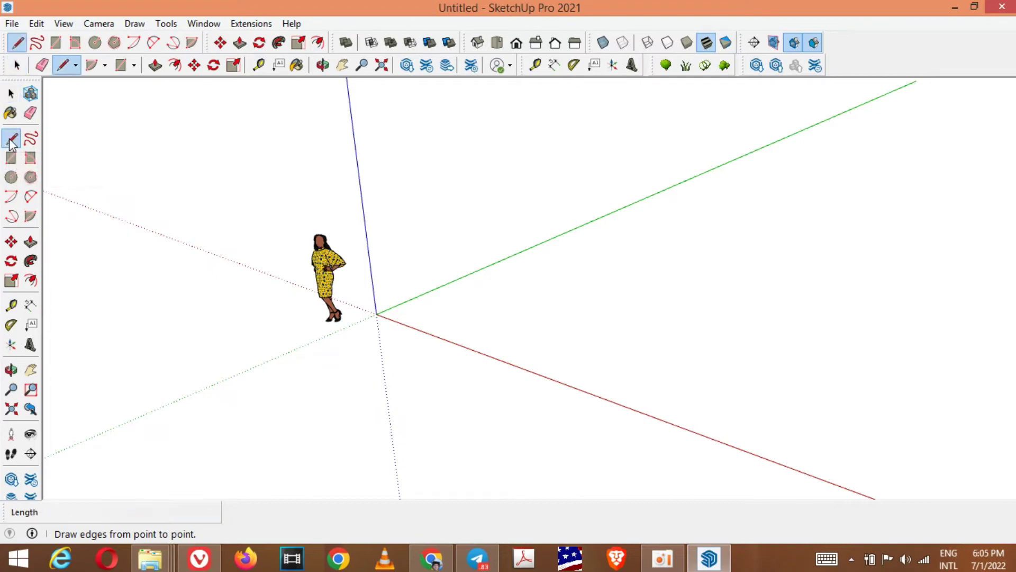
pyautogui.click(540, 327)
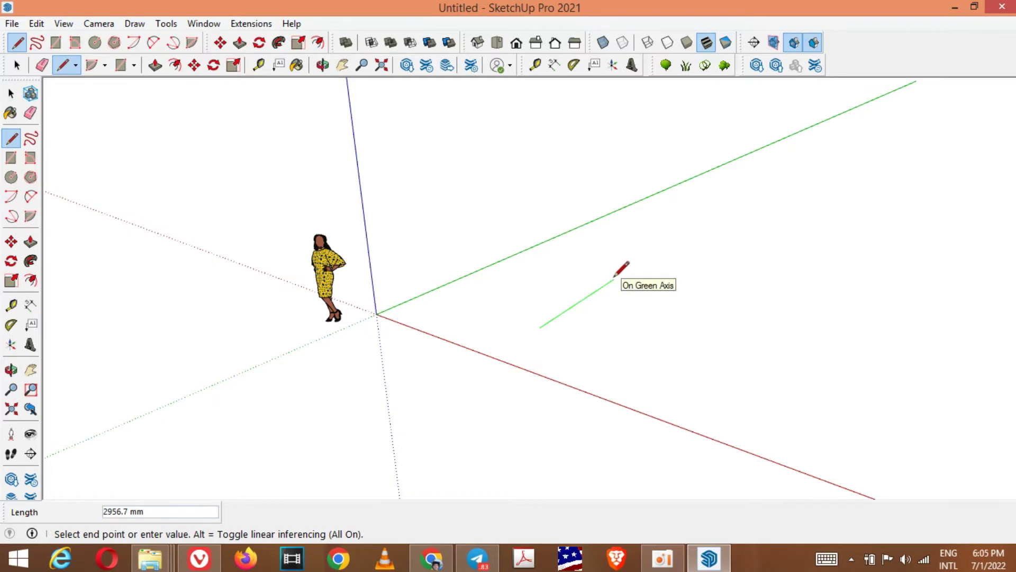
pyautogui.scroll(3, 622, 270)
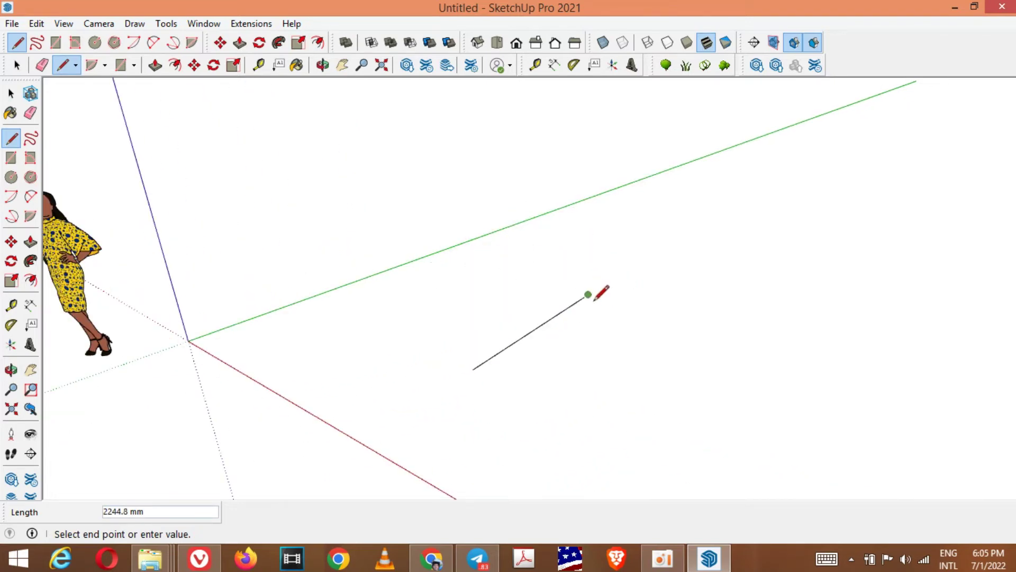
pyautogui.click(589, 295)
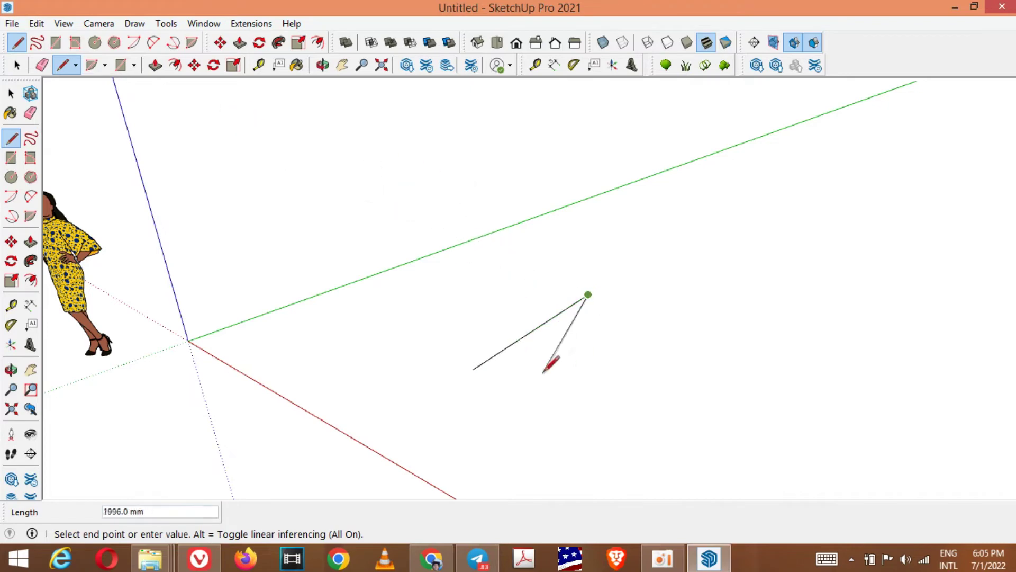
# Select the short line and zoom the view out around it.
pyautogui.click(11, 93)
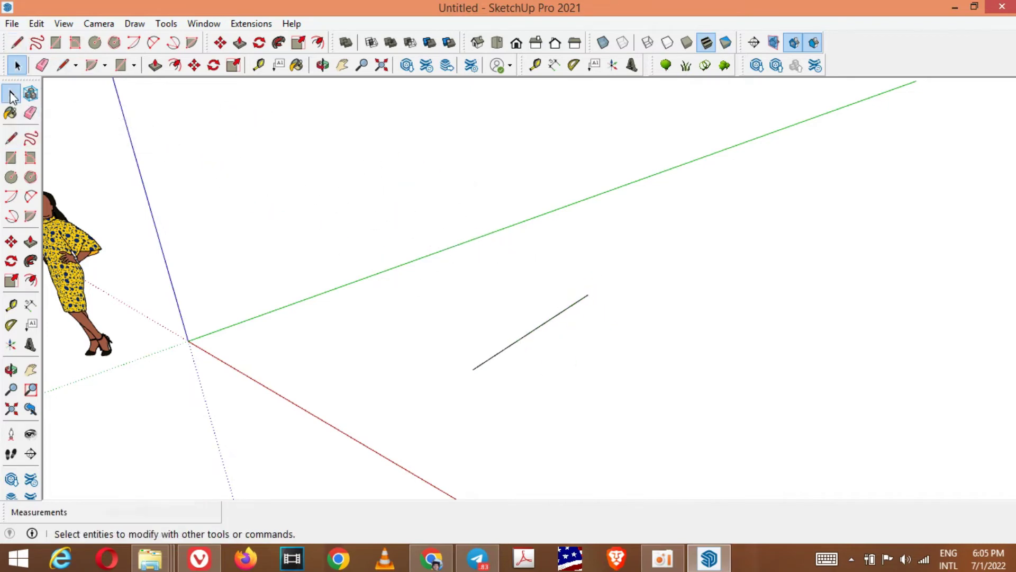
pyautogui.click(491, 357)
pyautogui.scroll(-1, 490, 358)
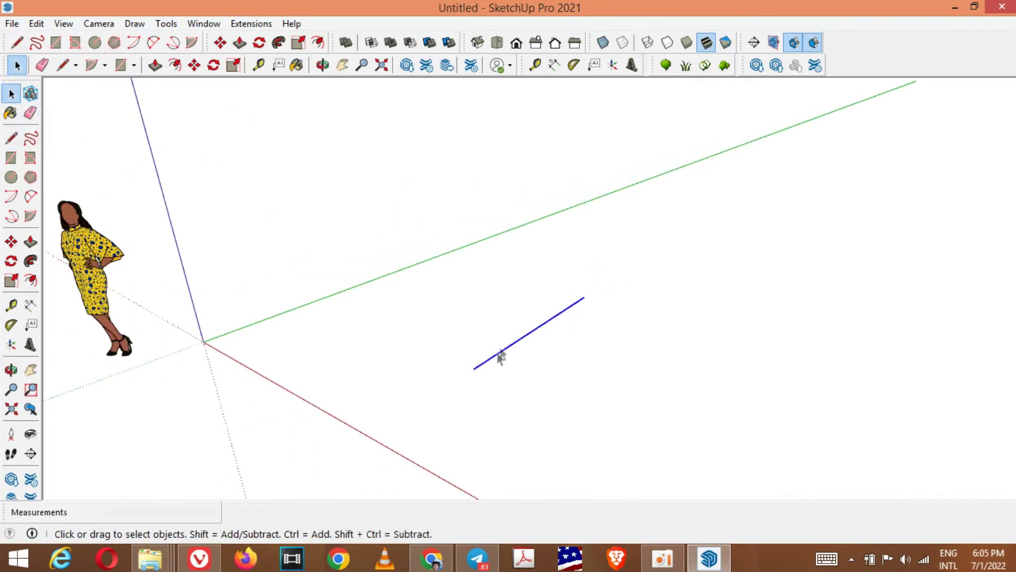
pyautogui.scroll(-2, 499, 354)
pyautogui.scroll(3, 519, 346)
pyautogui.scroll(-2, 524, 341)
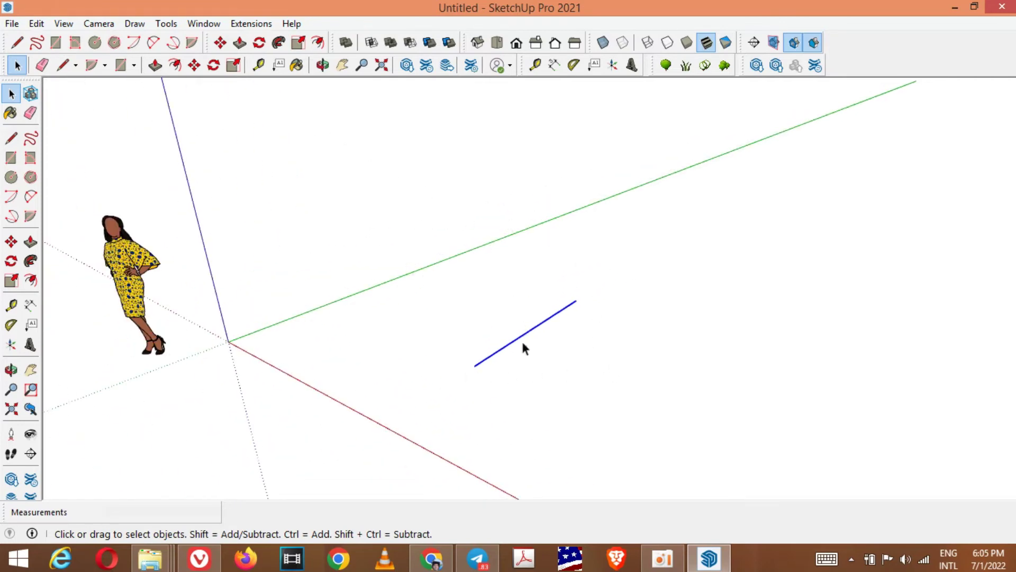
pyautogui.scroll(2, 523, 344)
pyautogui.scroll(-3, 525, 343)
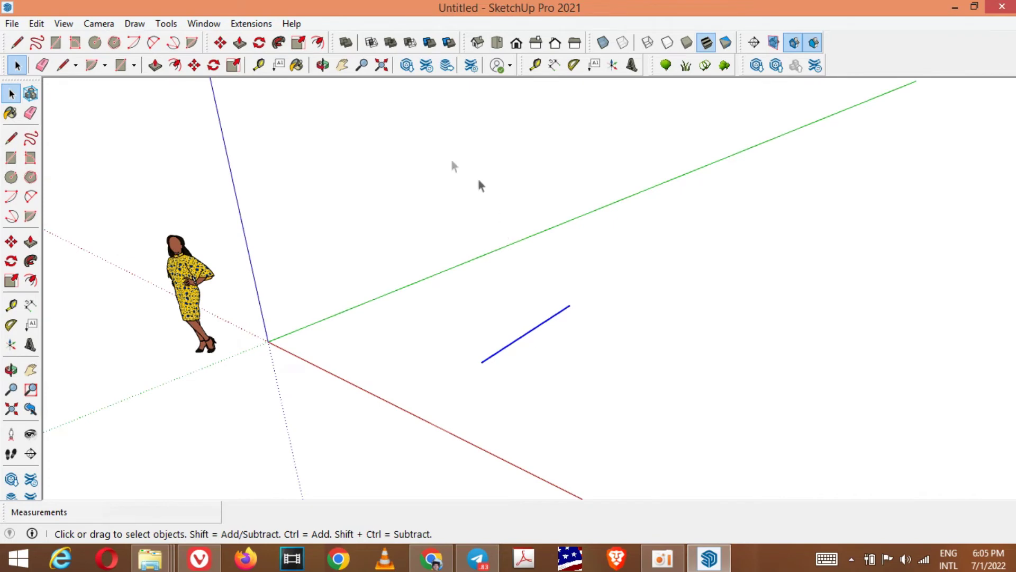
pyautogui.click(323, 64)
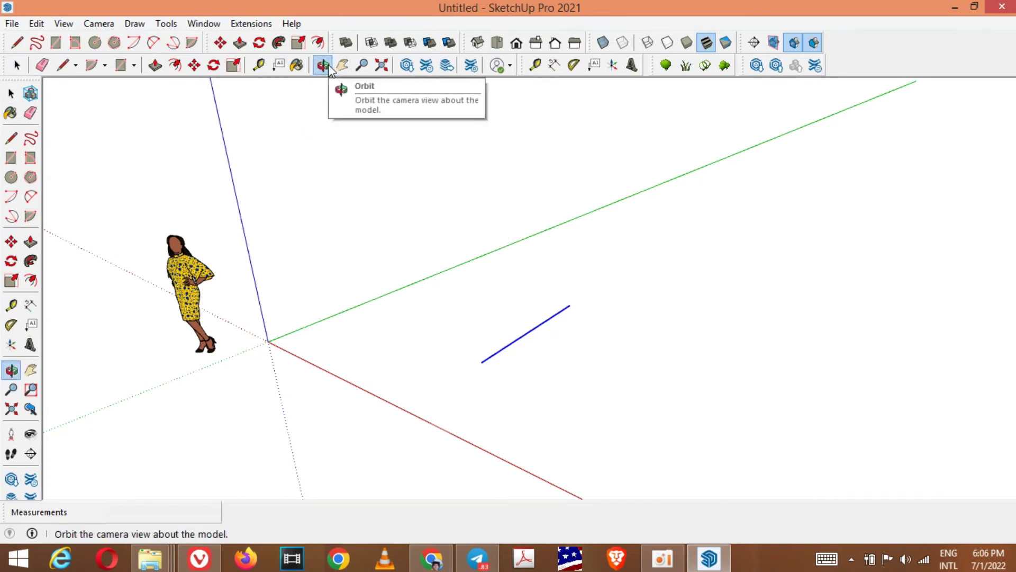
# Look over the Tools menu, then orbit the view to look down on the axes.
pyautogui.click(164, 25)
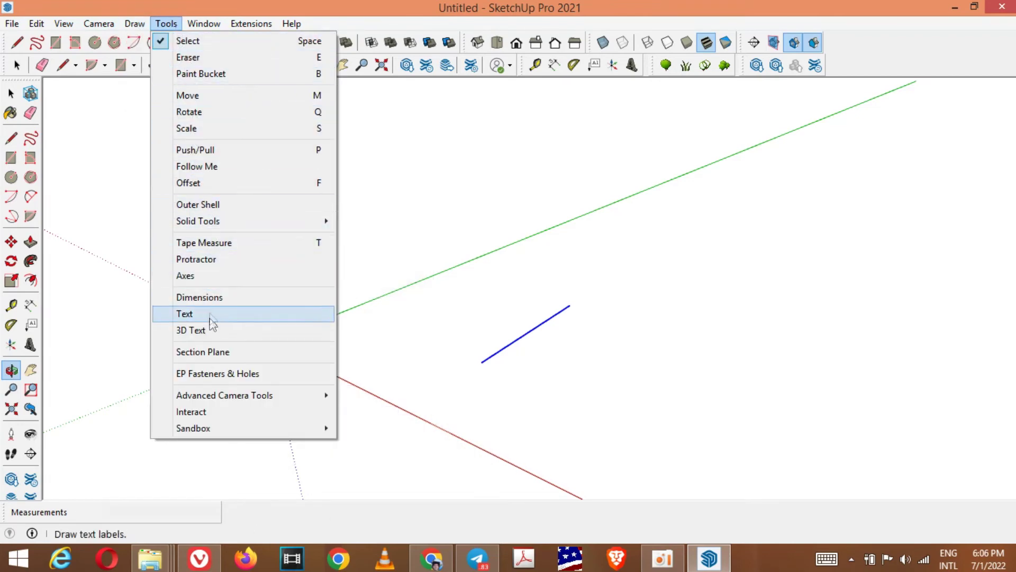
pyautogui.click(439, 141)
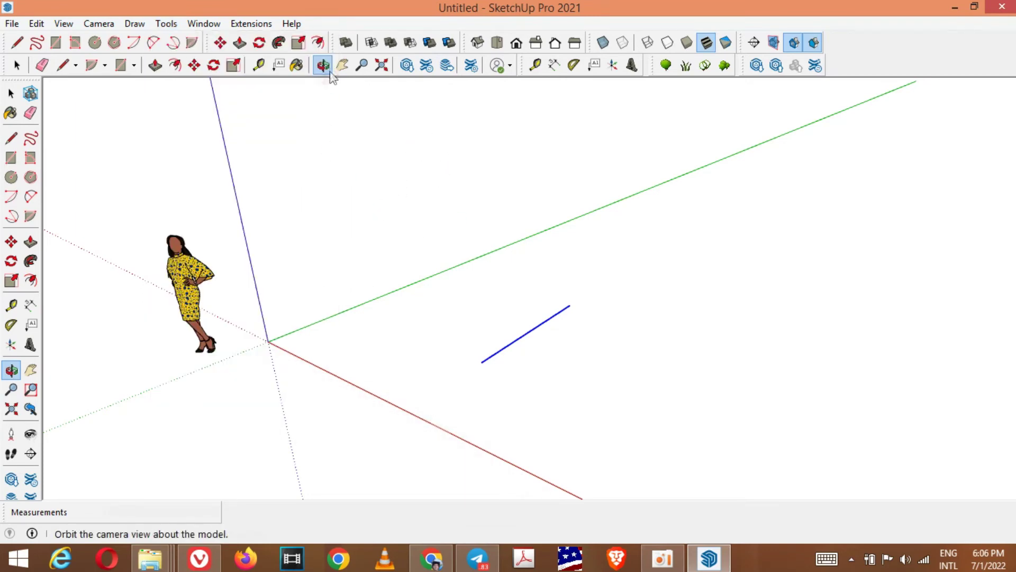
pyautogui.moveTo(381, 182)
pyautogui.mouseDown()
pyautogui.moveTo(681, 343)
pyautogui.moveTo(510, 429)
pyautogui.moveTo(449, 329)
pyautogui.moveTo(449, 274)
pyautogui.moveTo(485, 476)
pyautogui.moveTo(501, 390)
pyautogui.moveTo(359, 313)
pyautogui.moveTo(334, 349)
pyautogui.moveTo(596, 334)
pyautogui.moveTo(137, 103)
pyautogui.mouseUp()
# Delete the short line using Erase from its context menu.
pyautogui.click(16, 65)
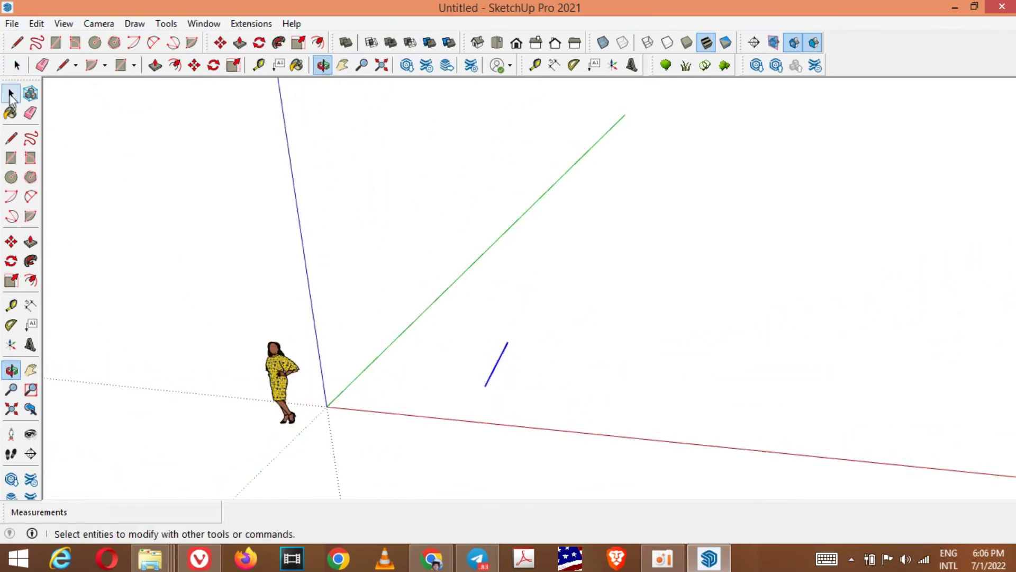
pyautogui.rightClick(491, 369)
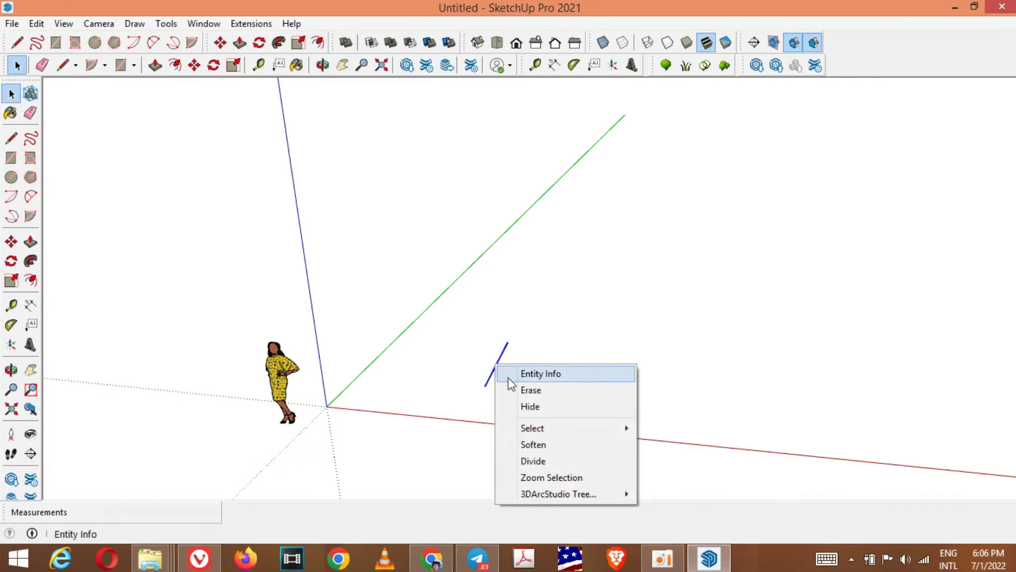
pyautogui.click(518, 389)
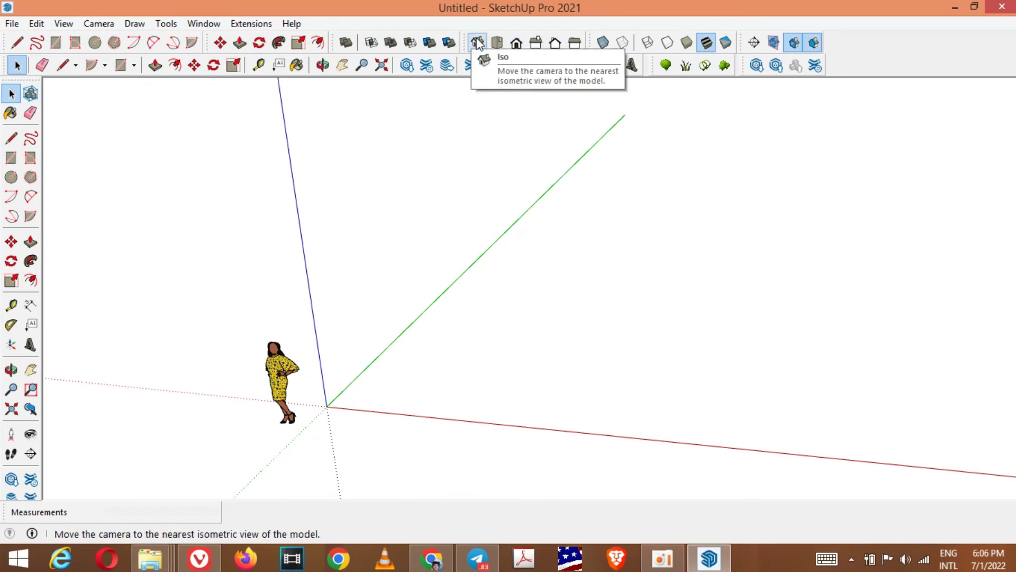
# Cycle through the Top, Iso, Front, Right and Left views, ending on Iso.
pyautogui.click(496, 42)
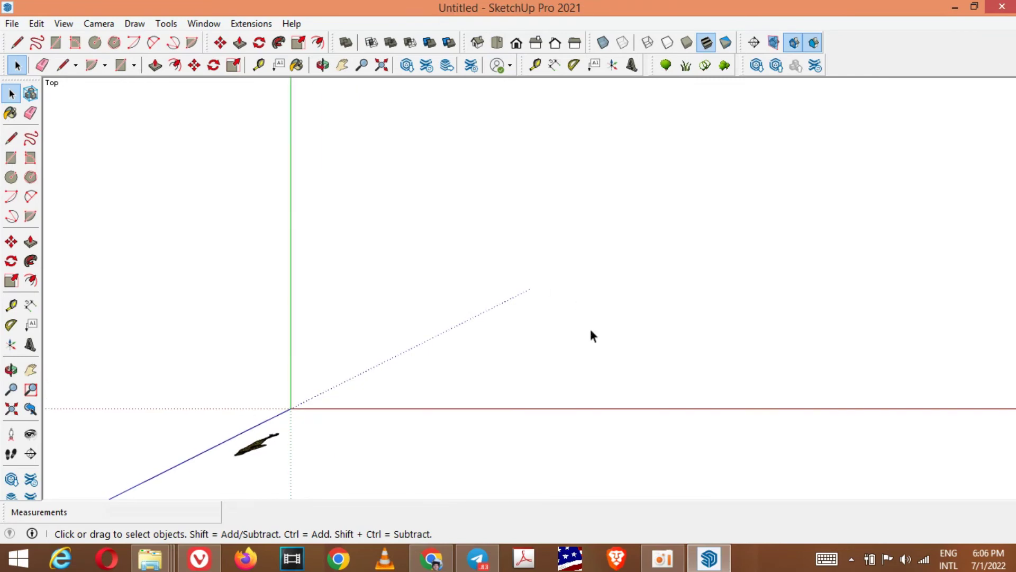
pyautogui.click(478, 42)
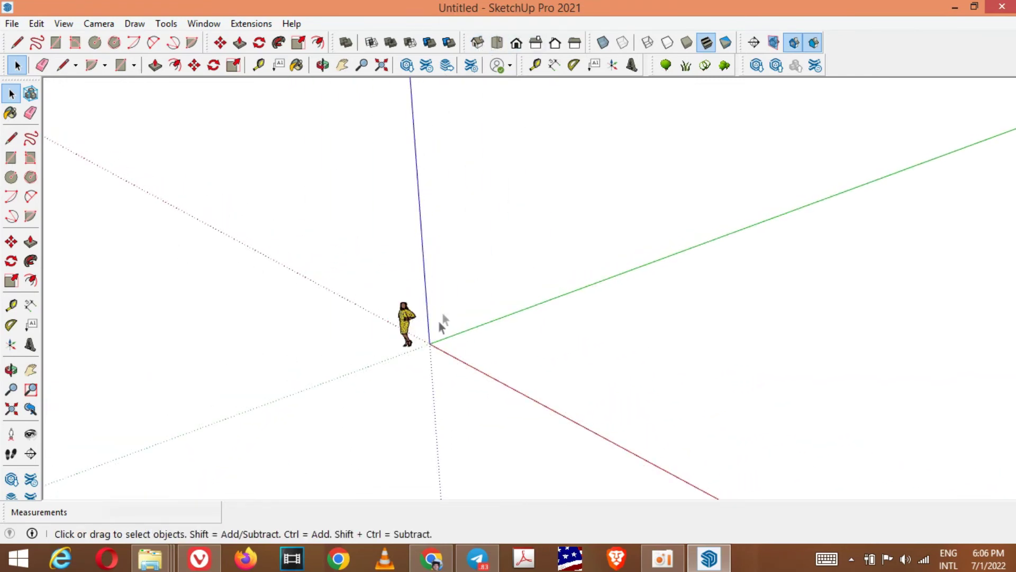
pyautogui.click(498, 42)
pyautogui.click(536, 43)
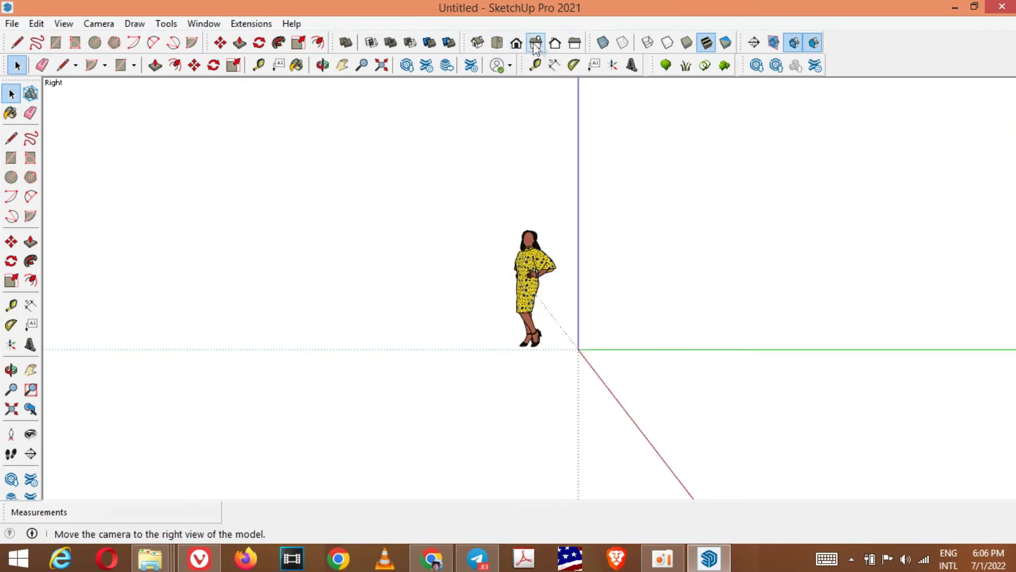
pyautogui.click(575, 45)
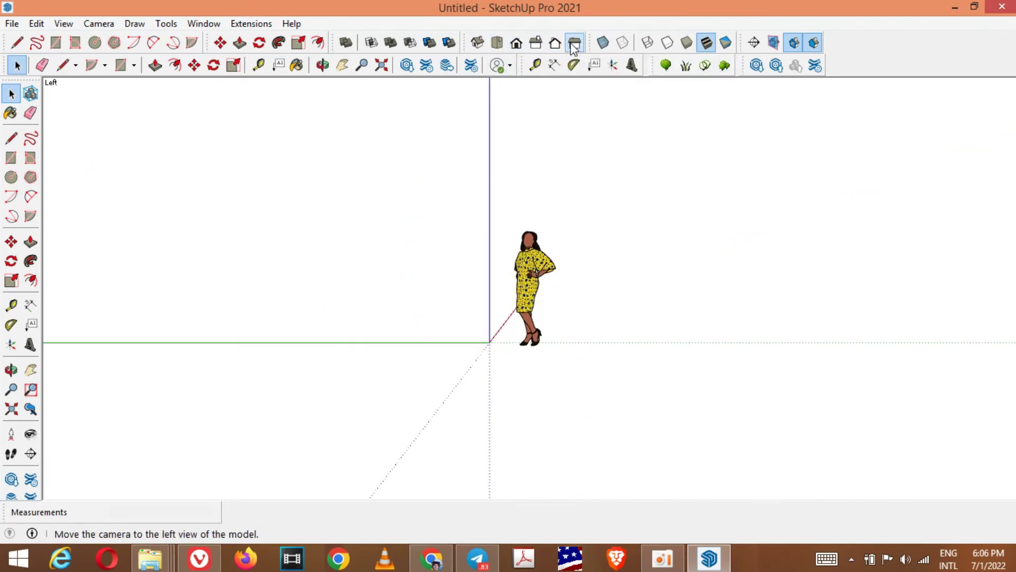
pyautogui.click(477, 42)
# Zoom out and orbit the camera to a new perspective angle.
pyautogui.scroll(-2, 410, 317)
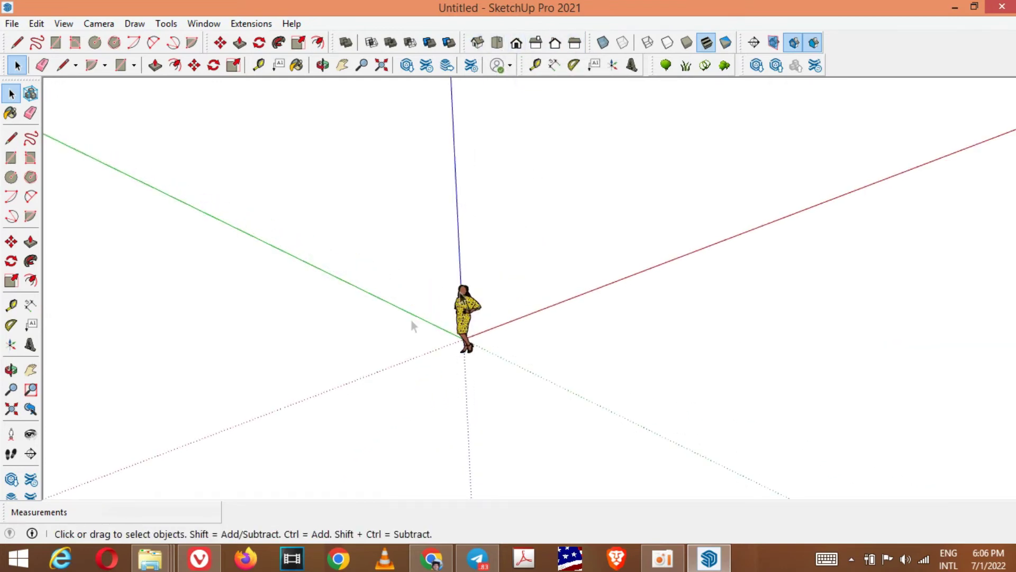
pyautogui.click(322, 65)
pyautogui.moveTo(697, 231)
pyautogui.mouseDown()
pyautogui.moveTo(297, 341)
pyautogui.moveTo(721, 338)
pyautogui.moveTo(642, 310)
pyautogui.moveTo(665, 367)
pyautogui.moveTo(474, 333)
pyautogui.moveTo(715, 284)
pyautogui.moveTo(658, 286)
pyautogui.mouseUp()
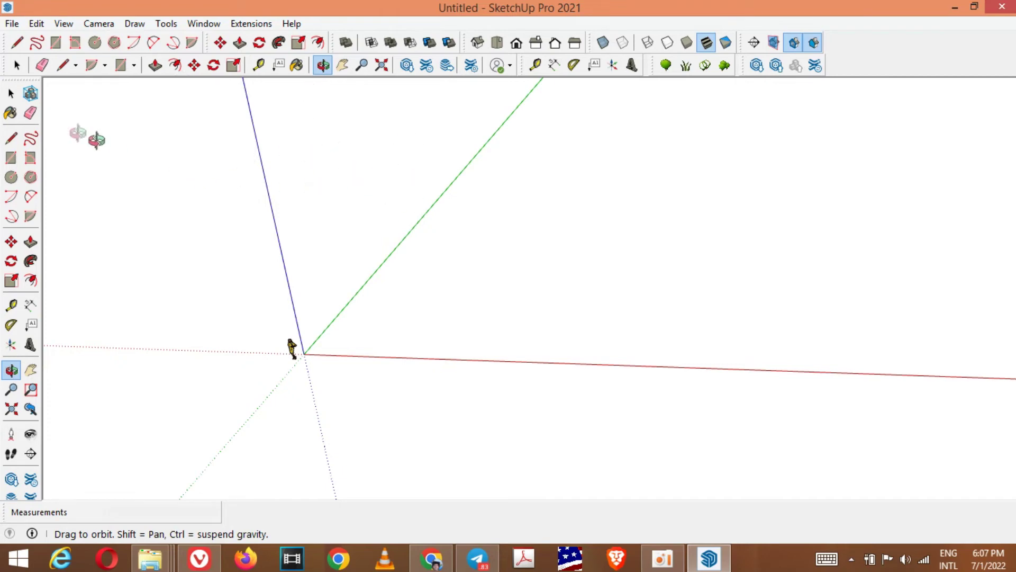
pyautogui.press('space')
pyautogui.press('l')
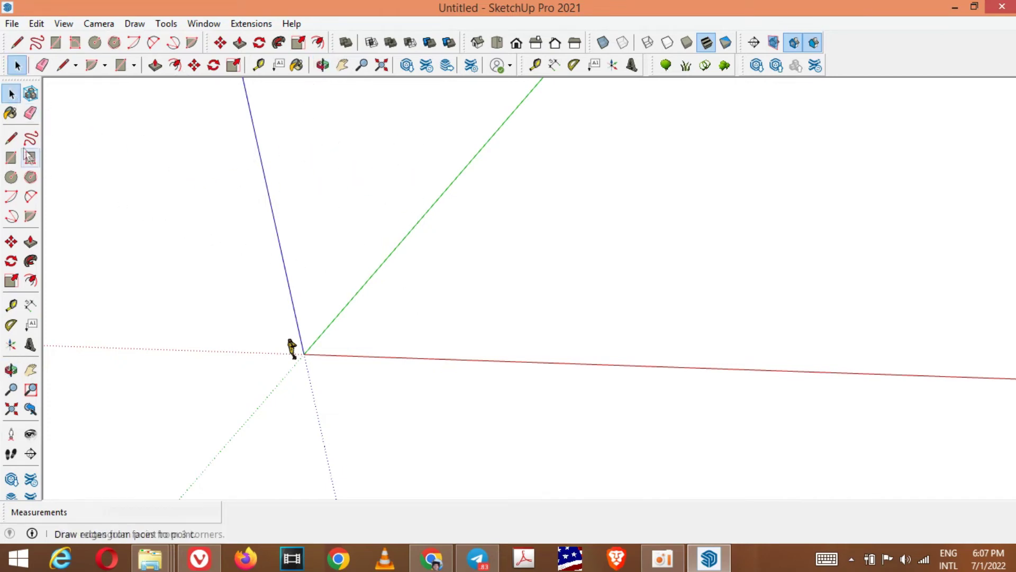
pyautogui.click(444, 342)
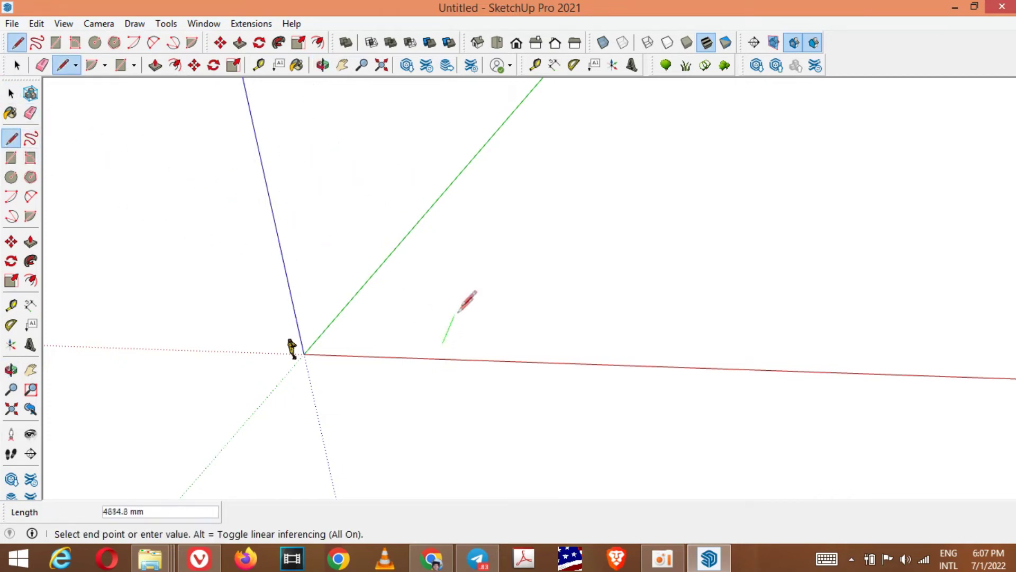
pyautogui.click(470, 276)
pyautogui.click(578, 295)
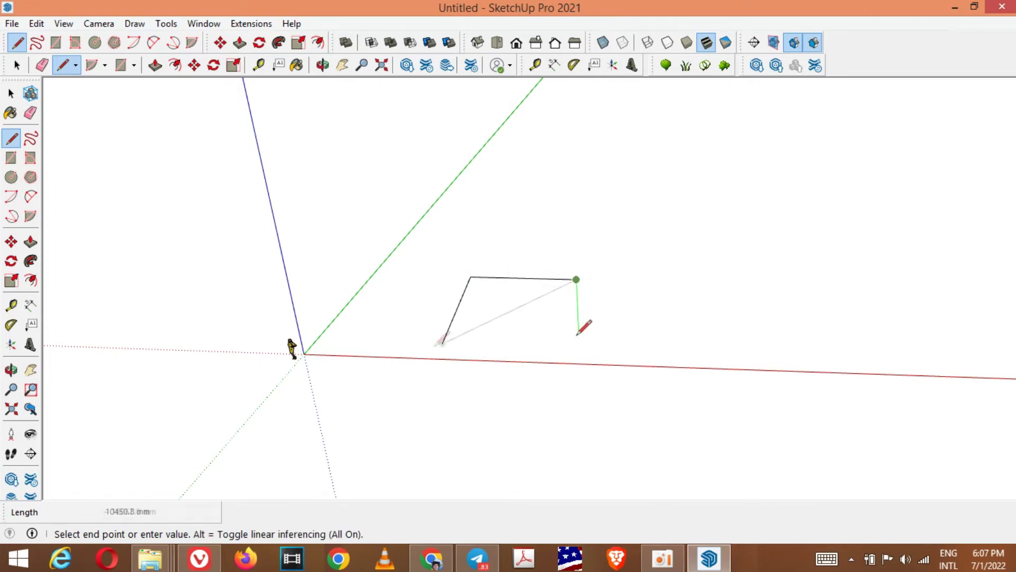
pyautogui.click(436, 345)
pyautogui.press('space')
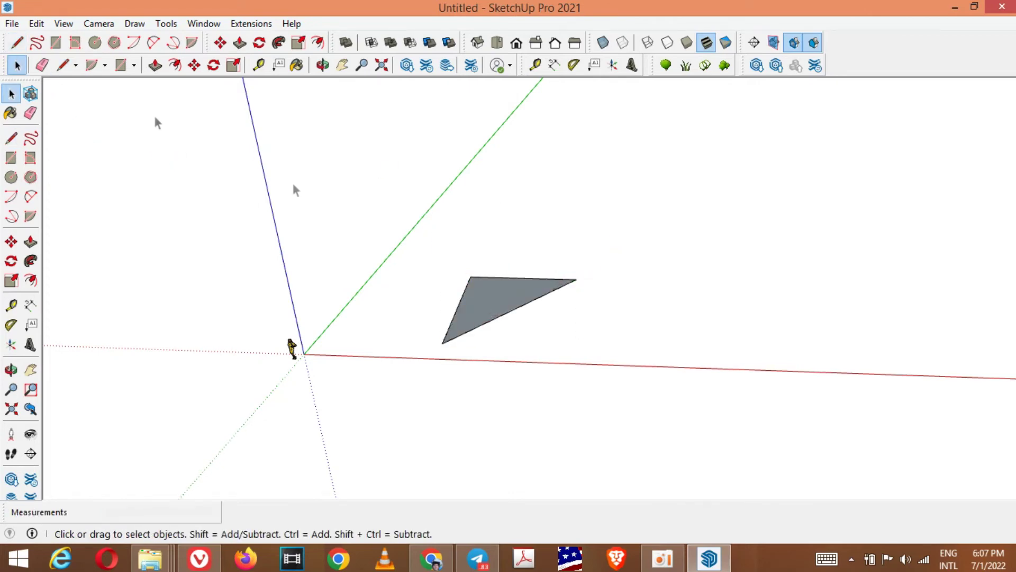
pyautogui.click(493, 319)
pyautogui.press('Delete')
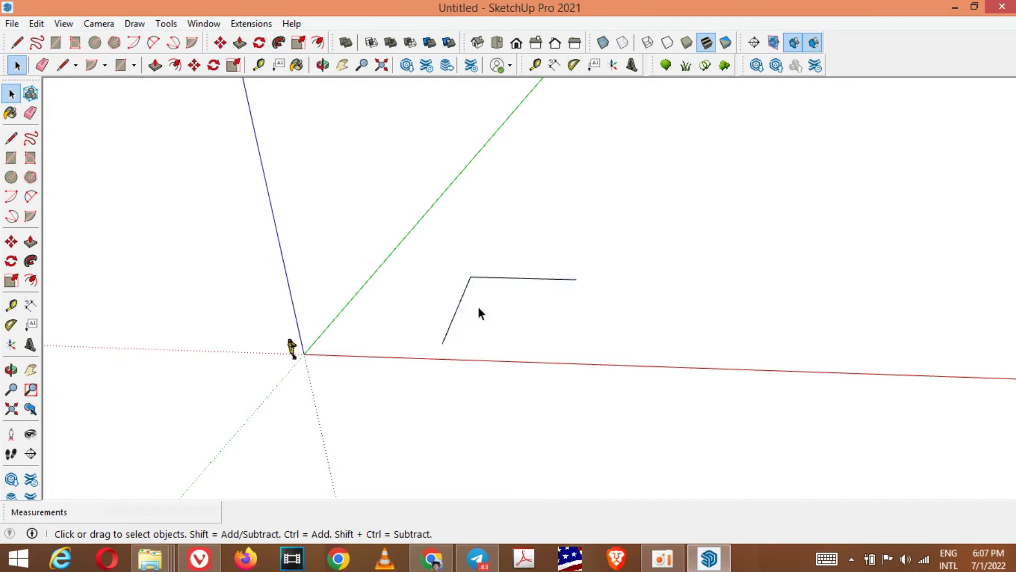
pyautogui.moveTo(397, 236)
pyautogui.mouseDown()
pyautogui.moveTo(491, 279)
pyautogui.moveTo(622, 365)
pyautogui.mouseUp()
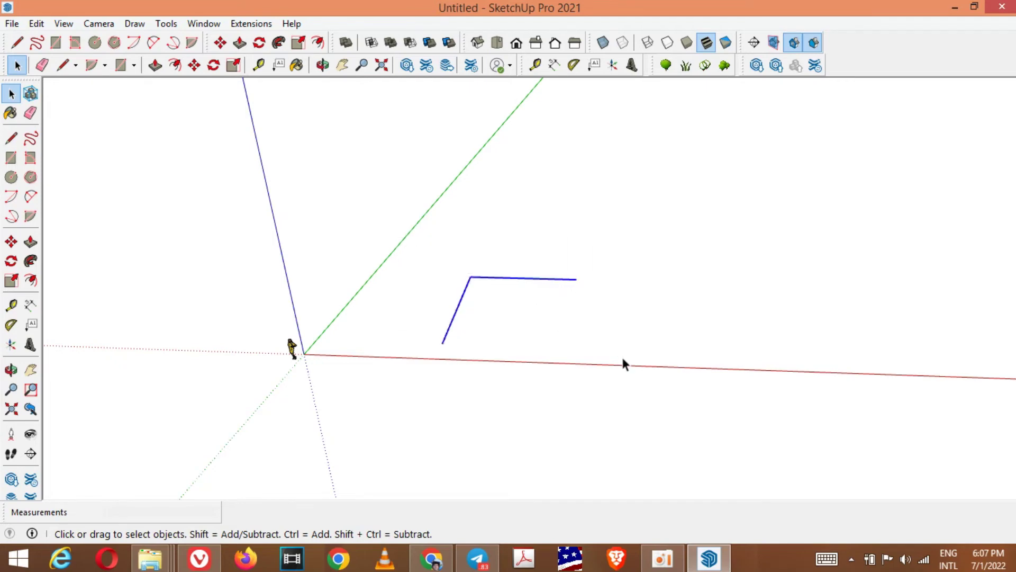
pyautogui.press('Delete')
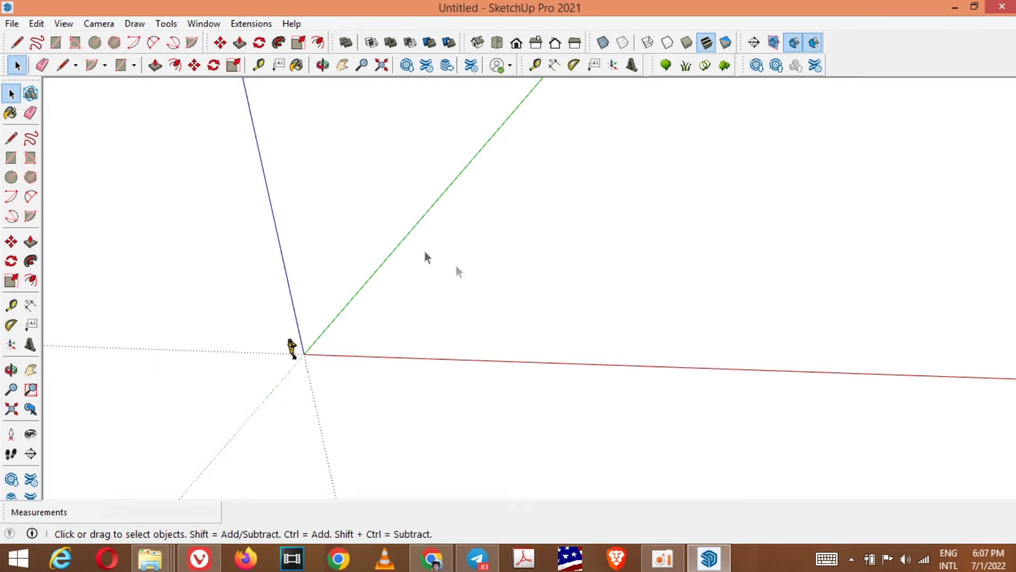
pyautogui.click(31, 140)
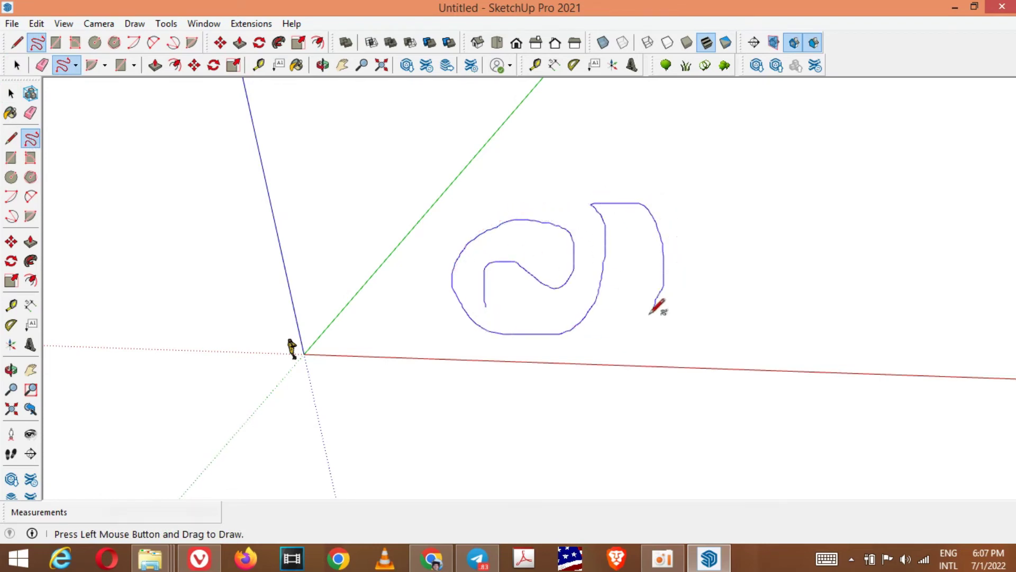
pyautogui.moveTo(561, 170); pyautogui.dragTo(507, 174)
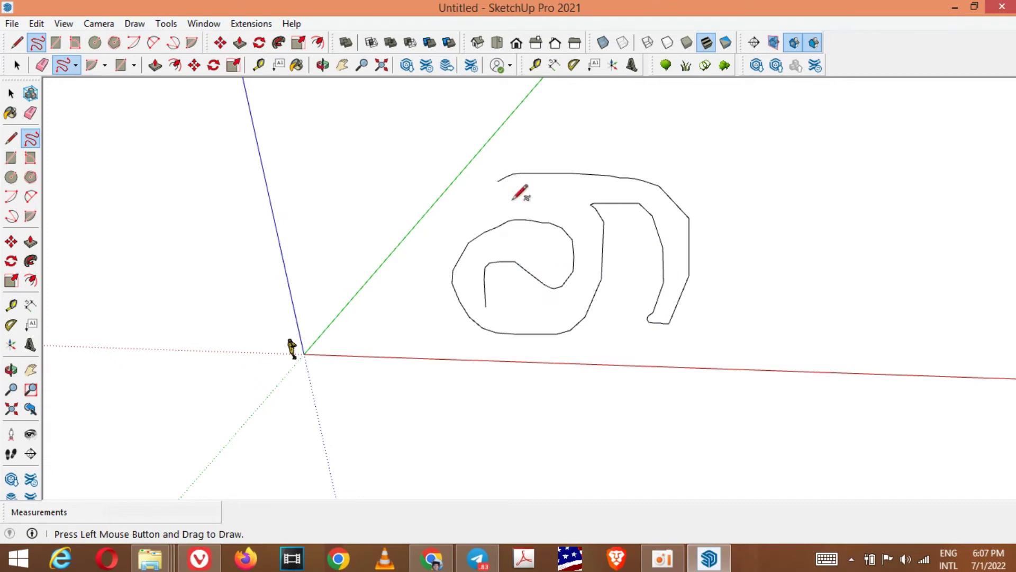
pyautogui.click(16, 65)
pyautogui.click(571, 241)
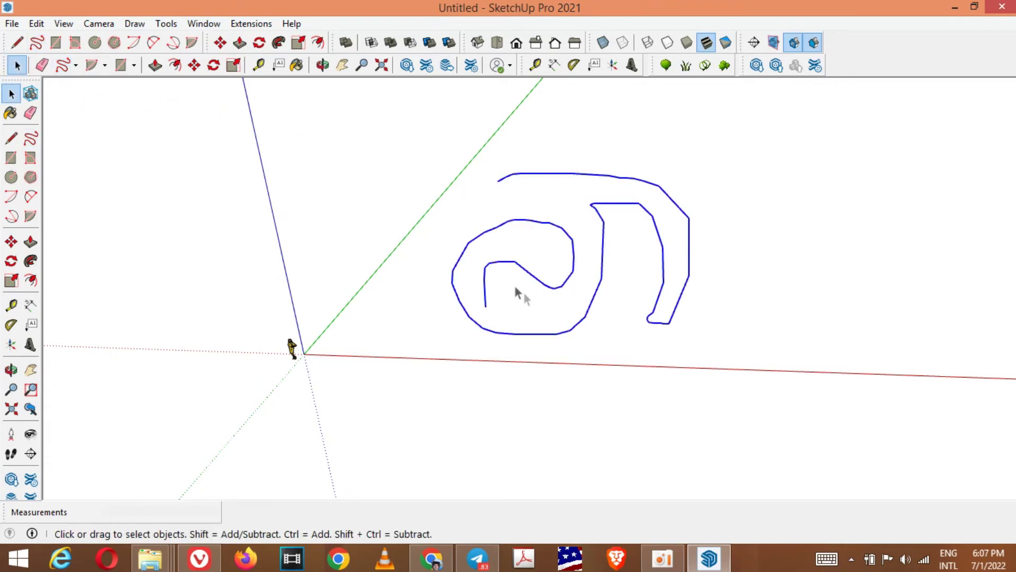
pyautogui.scroll(-2, 522, 270)
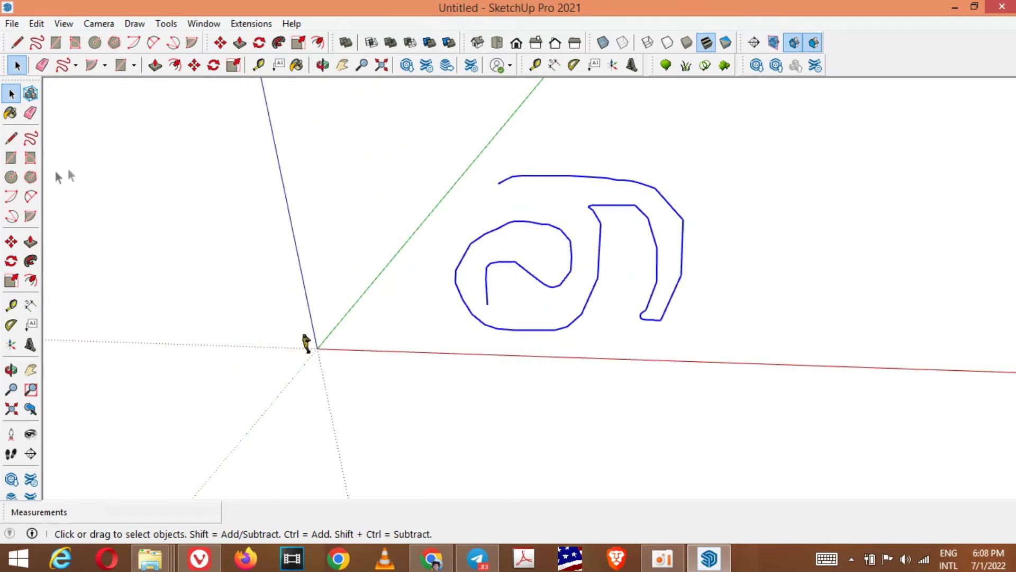
pyautogui.rightClick(560, 229)
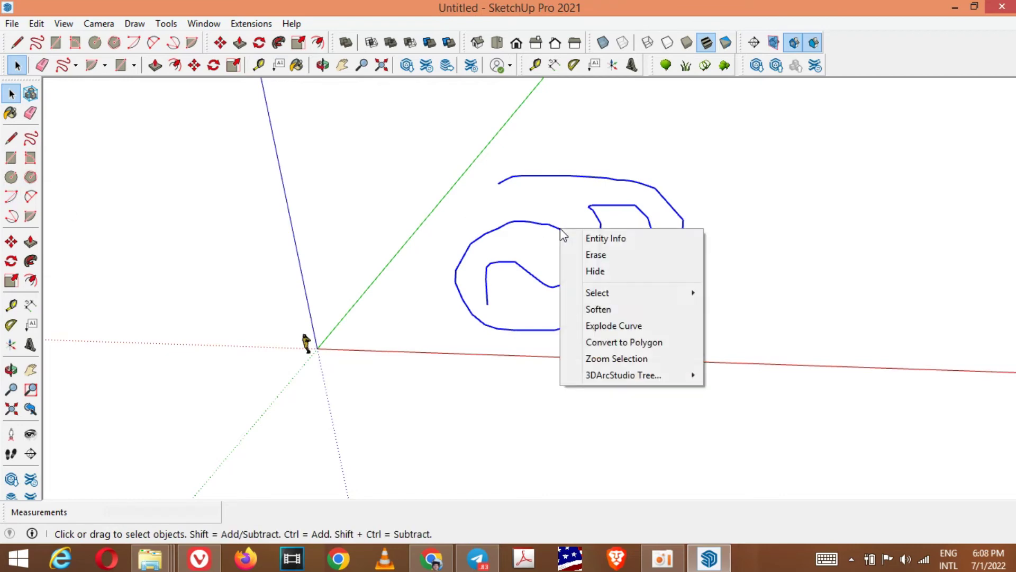
pyautogui.click(585, 252)
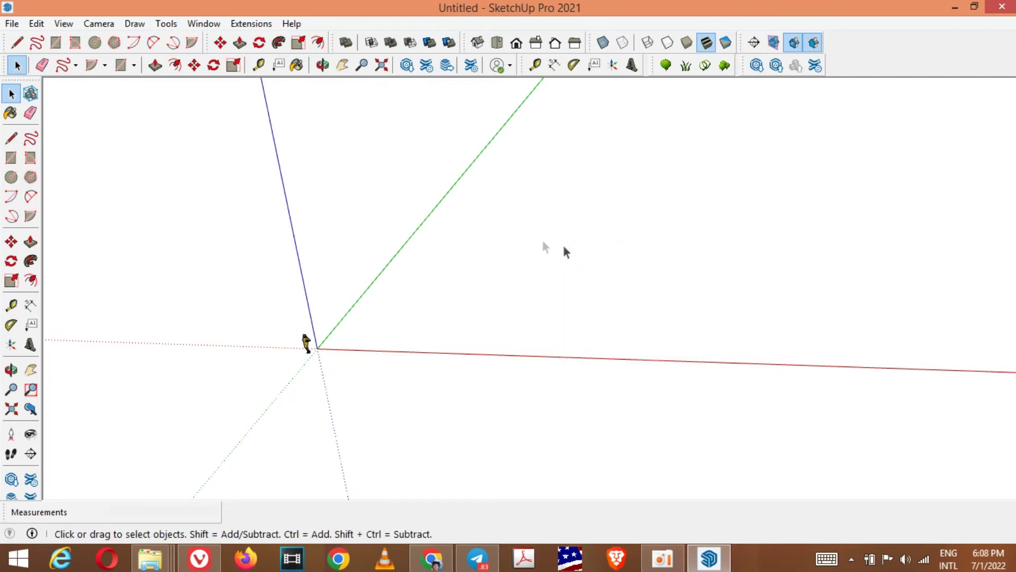
# Draw a rectangular face on the ground with the Rectangle tool.
pyautogui.click(11, 158)
pyautogui.click(472, 299)
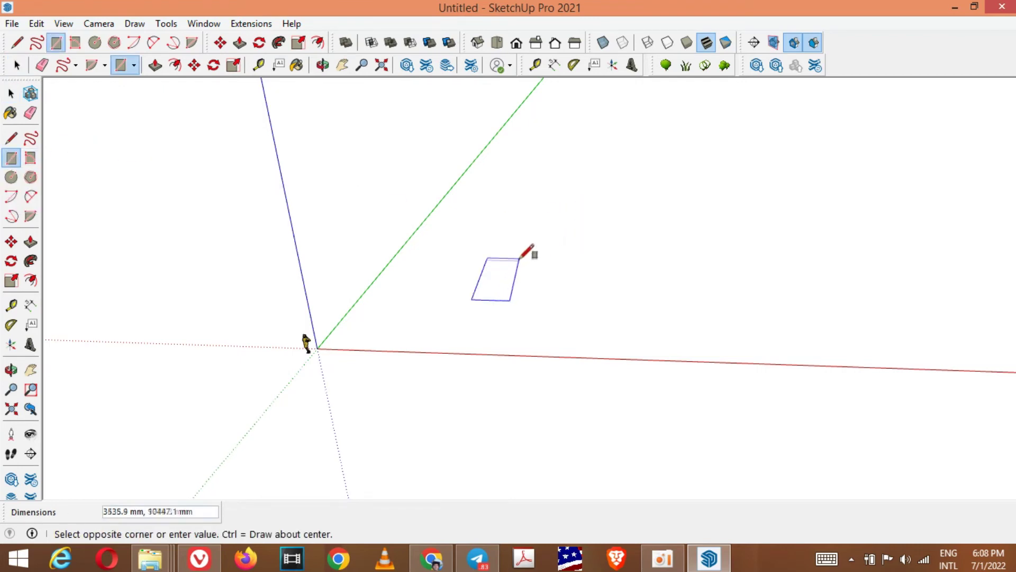
pyautogui.click(553, 251)
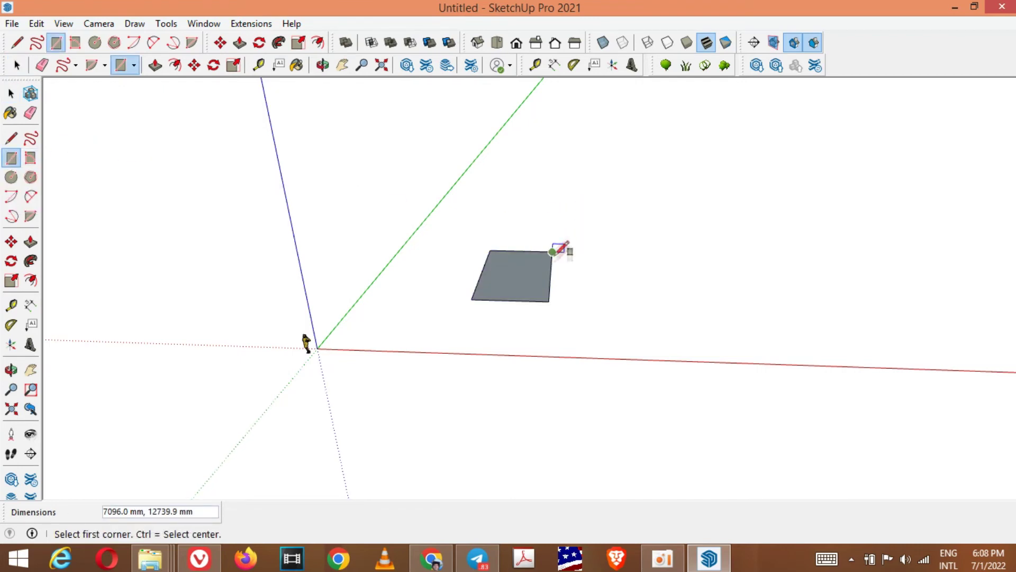
pyautogui.scroll(5, 552, 254)
pyautogui.scroll(-3, 552, 255)
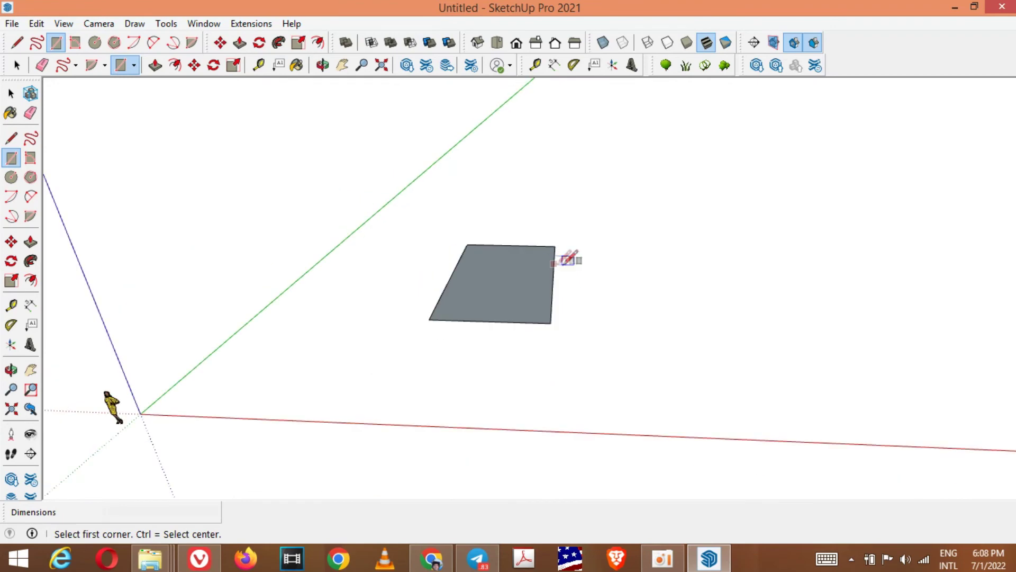
# Orbit around the rectangle, then switch to Top view to see it from above.
pyautogui.click(322, 64)
pyautogui.moveTo(563, 275)
pyautogui.mouseDown()
pyautogui.moveTo(418, 196)
pyautogui.moveTo(495, 297)
pyautogui.mouseUp()
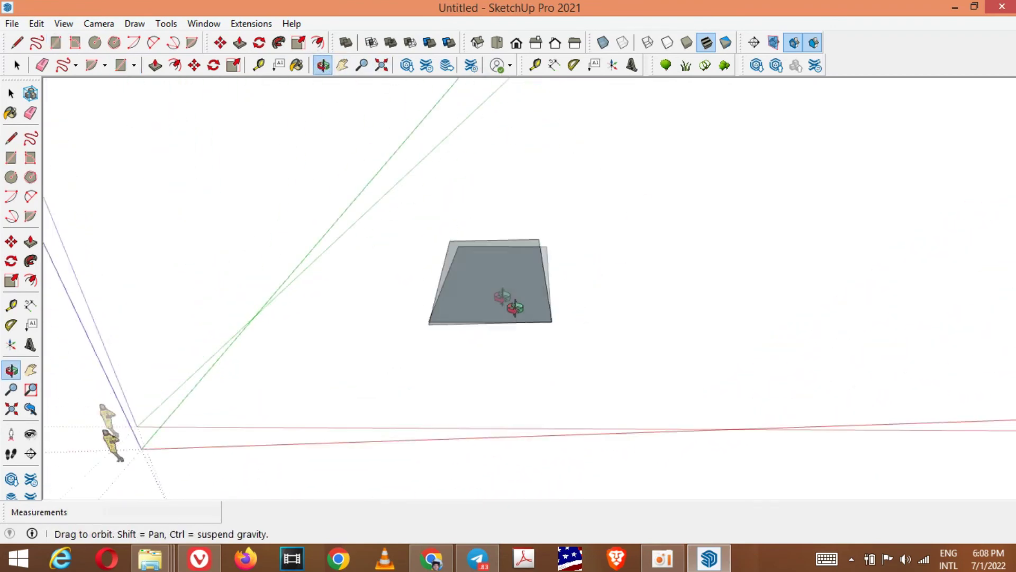
pyautogui.click(496, 43)
pyautogui.scroll(-3, 483, 195)
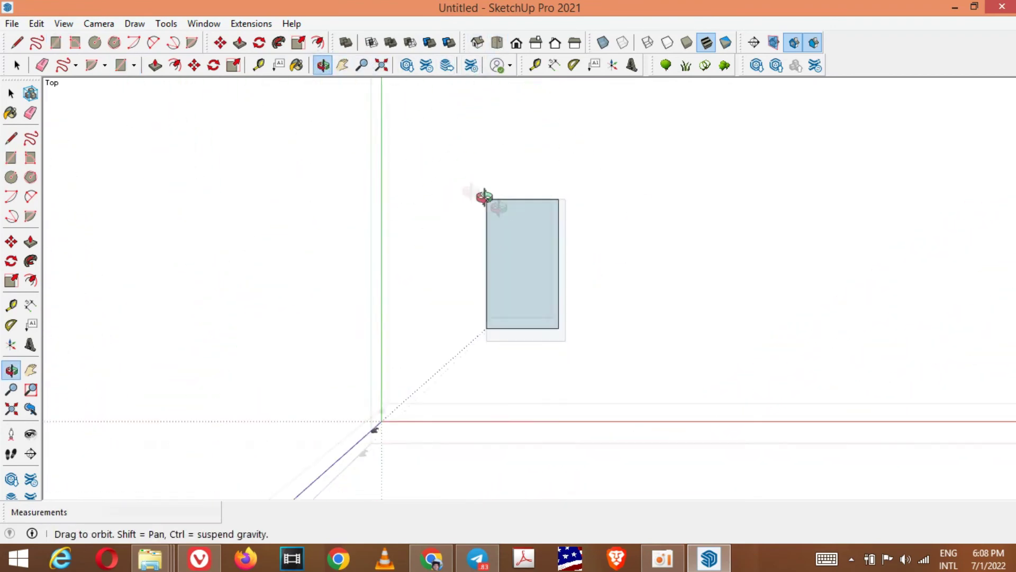
pyautogui.scroll(3, 556, 243)
# Window-select the whole rectangle with its edges and erase it.
pyautogui.click(16, 65)
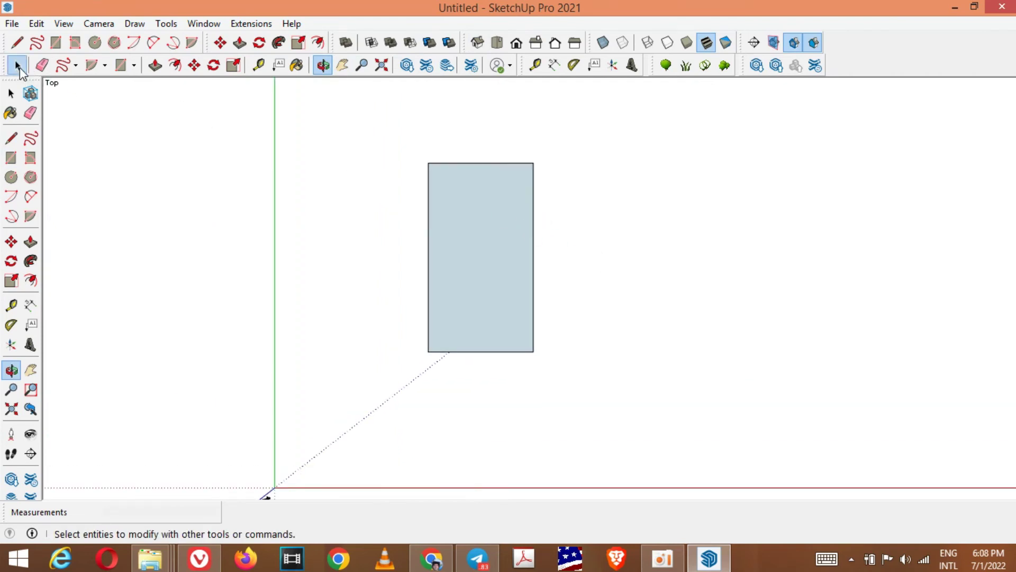
pyautogui.click(475, 227)
pyautogui.click(540, 221)
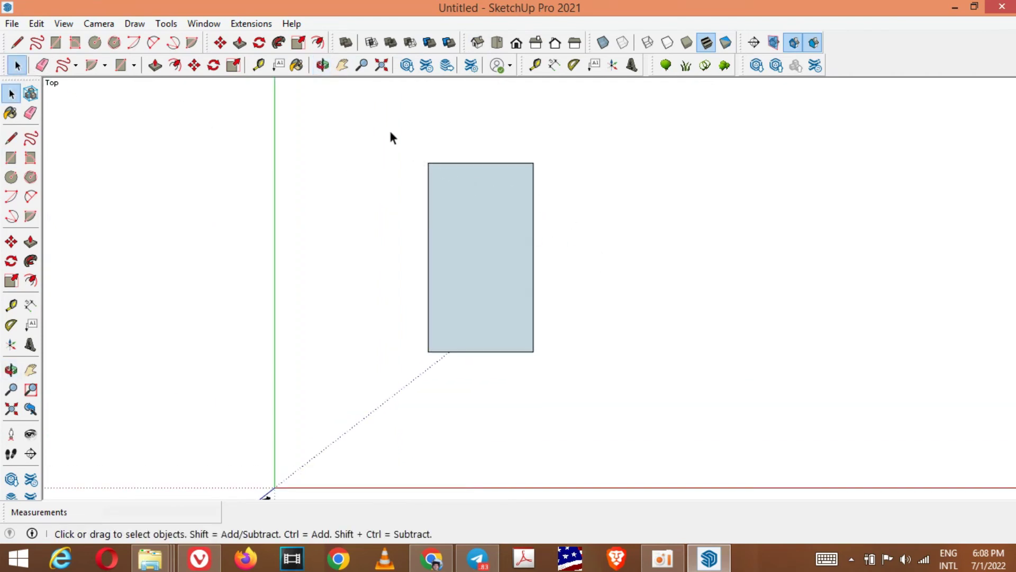
pyautogui.moveTo(390, 134); pyautogui.dragTo(565, 372)
pyautogui.rightClick(503, 252)
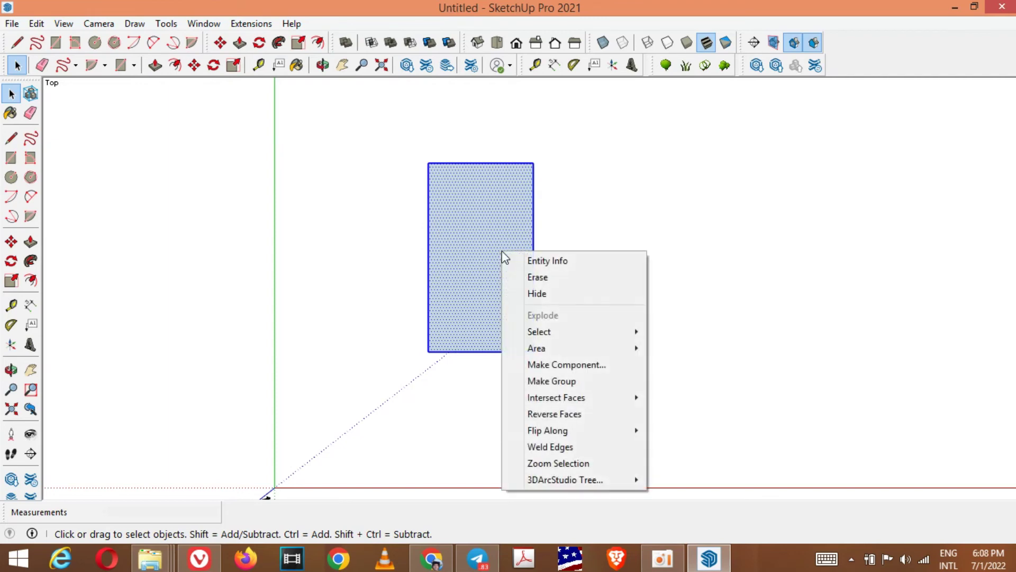
pyautogui.click(535, 277)
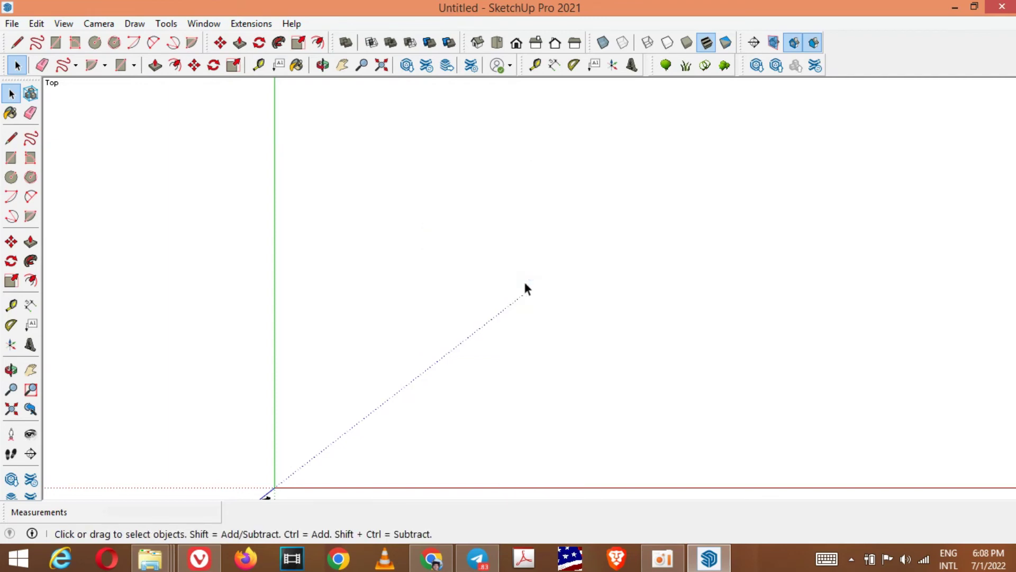
# Draw a rotated rectangle face, about 6942.3 mm by 7518.1 mm, from three corners.
pyautogui.click(30, 162)
pyautogui.click(421, 297)
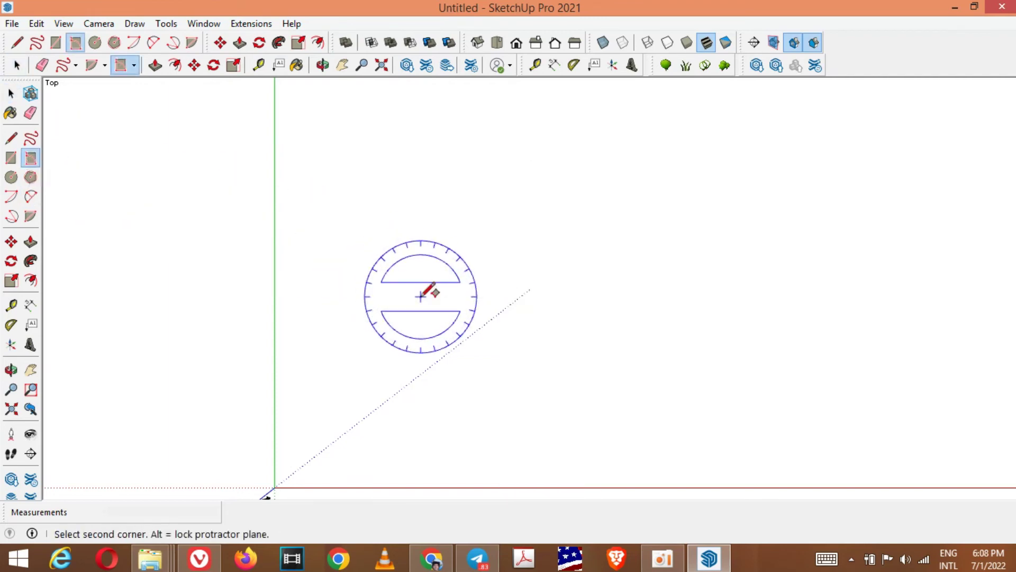
pyautogui.click(421, 194)
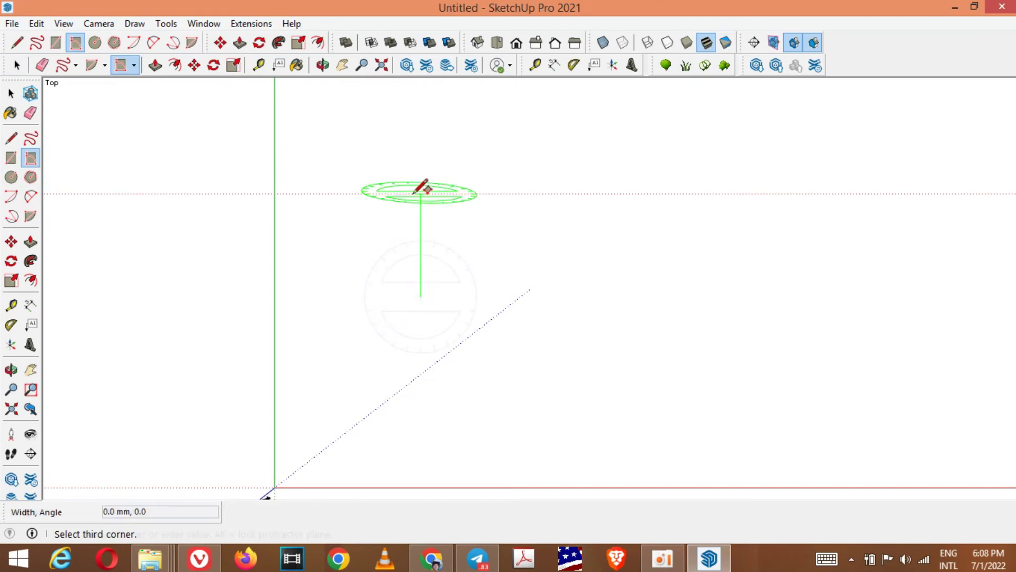
pyautogui.click(534, 194)
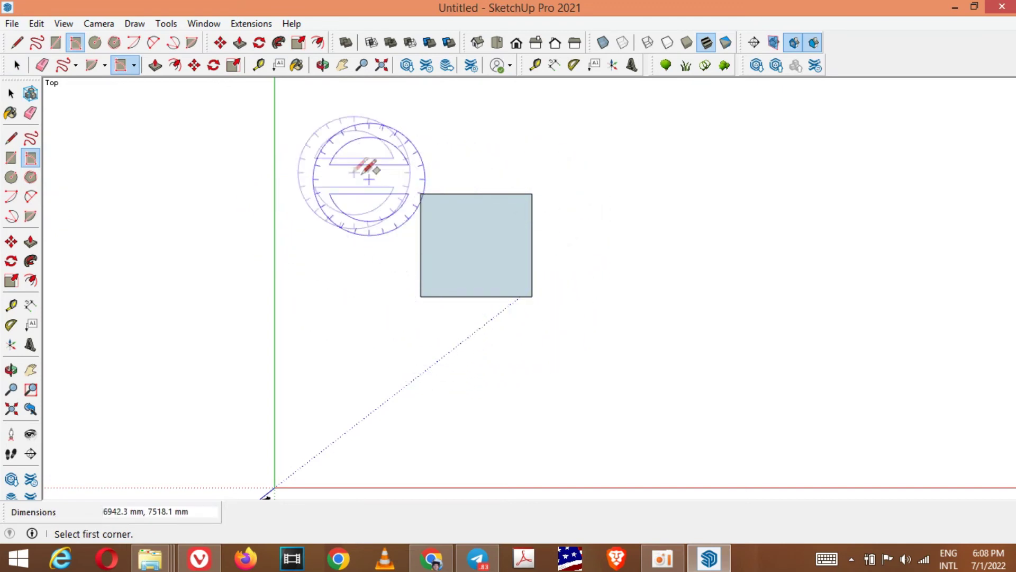
pyautogui.click(16, 64)
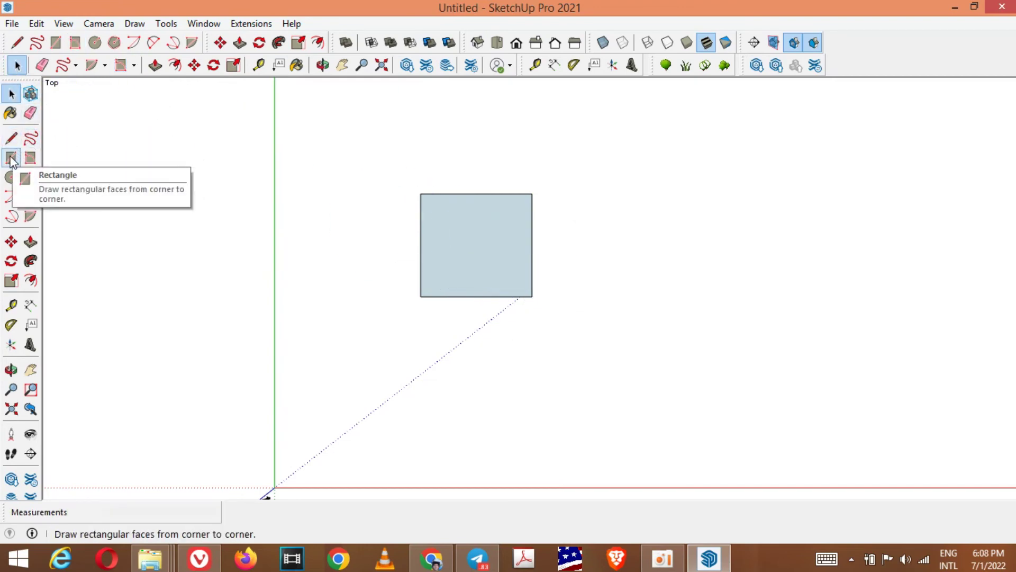
# Draw a 2595 mm radius circle face to the left of the square.
pyautogui.click(11, 177)
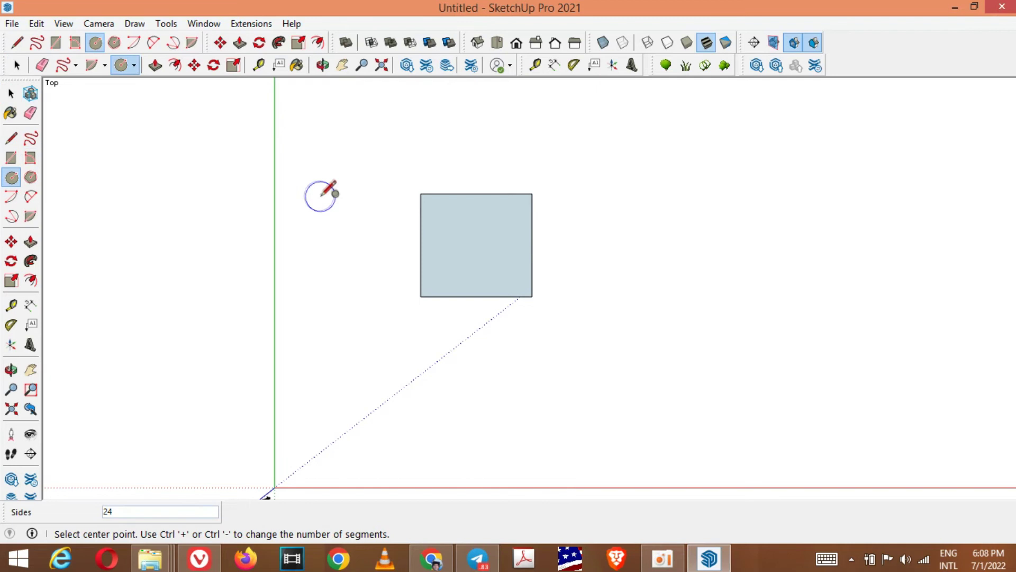
pyautogui.click(350, 208)
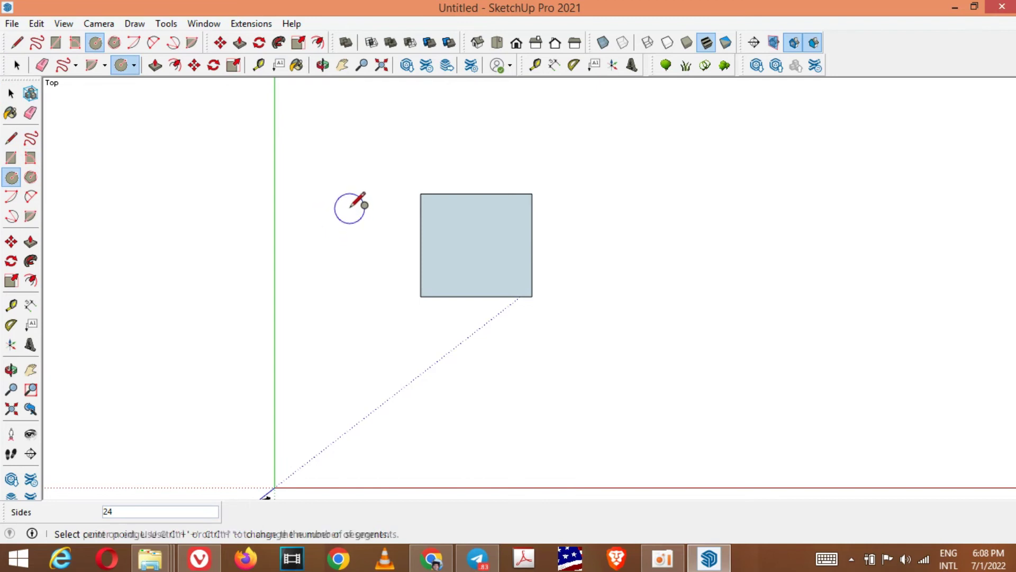
pyautogui.click(385, 189)
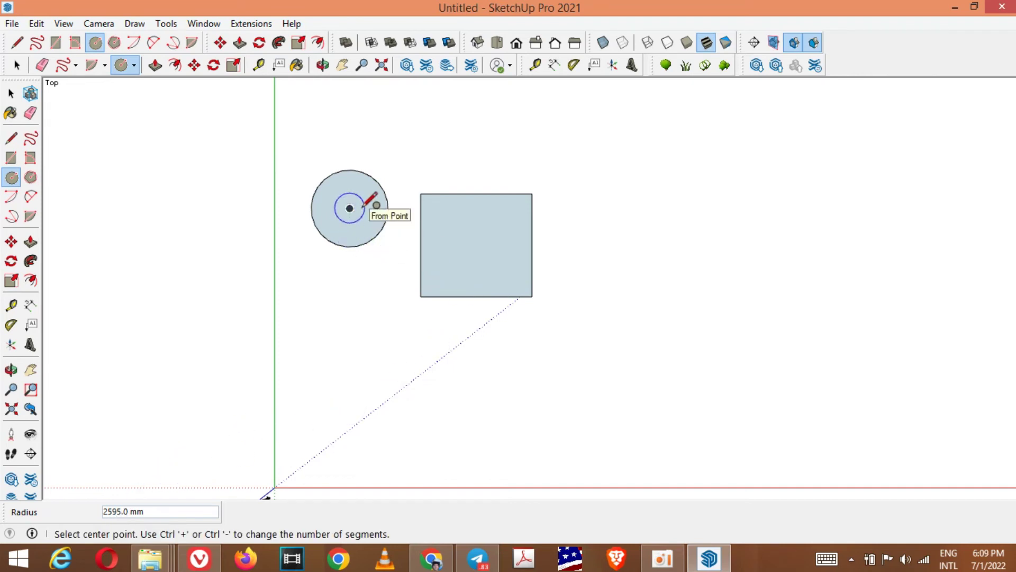
pyautogui.press('Escape')
pyautogui.press('space')
pyautogui.scroll(2, 449, 260)
pyautogui.scroll(1, 461, 252)
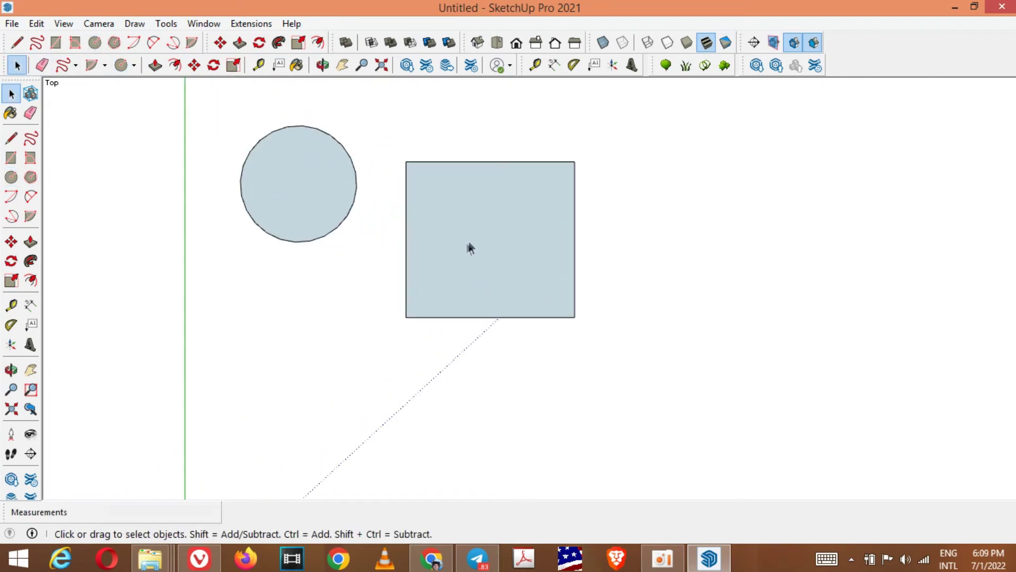
pyautogui.scroll(1, 275, 161)
pyautogui.scroll(-2, 311, 212)
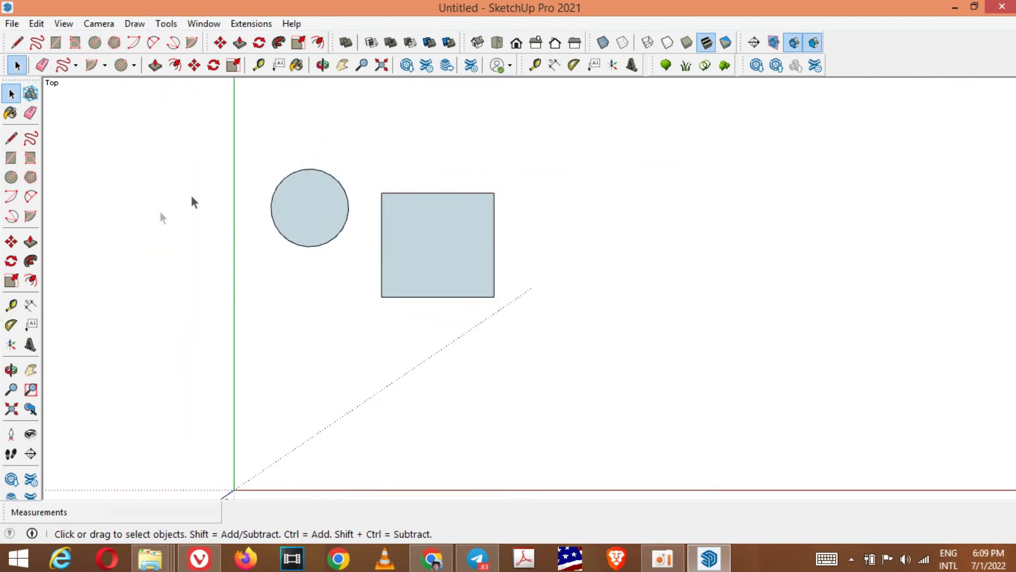
# Draw three hexagons: a large one below the circle, a small overlapping one, and one straddling the square.
pyautogui.click(29, 180)
pyautogui.click(310, 372)
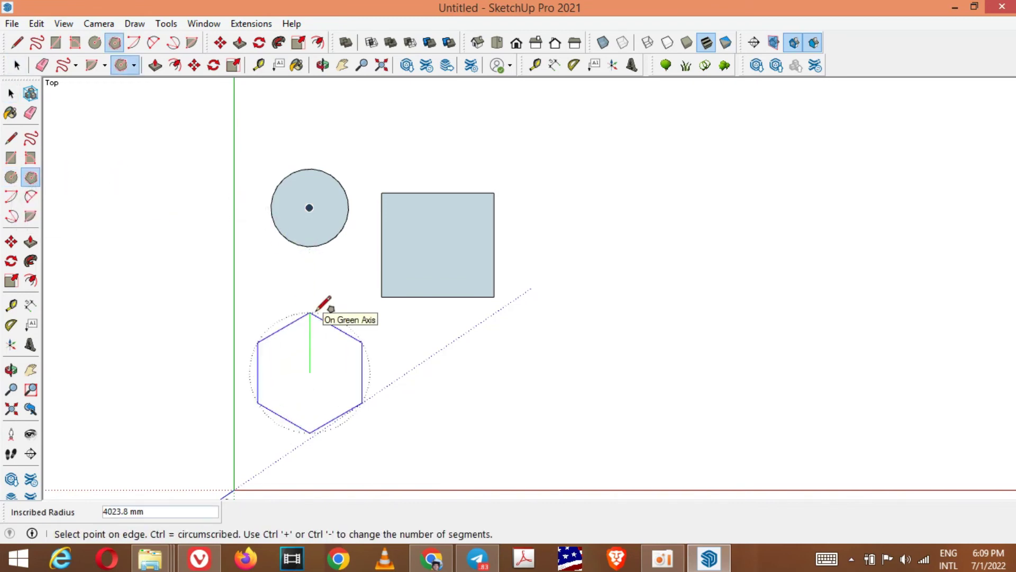
pyautogui.click(318, 312)
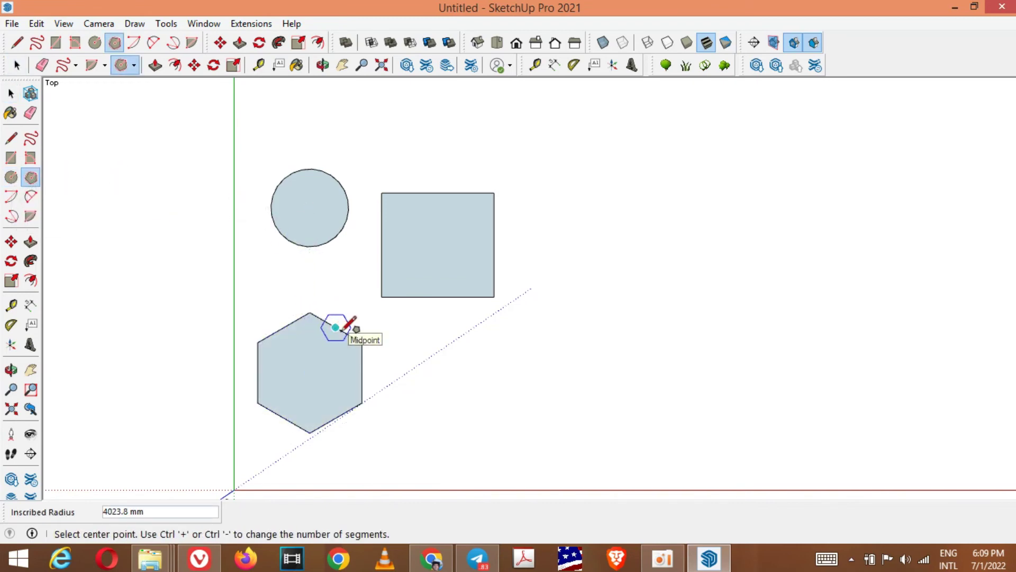
pyautogui.click(336, 328)
pyautogui.click(346, 299)
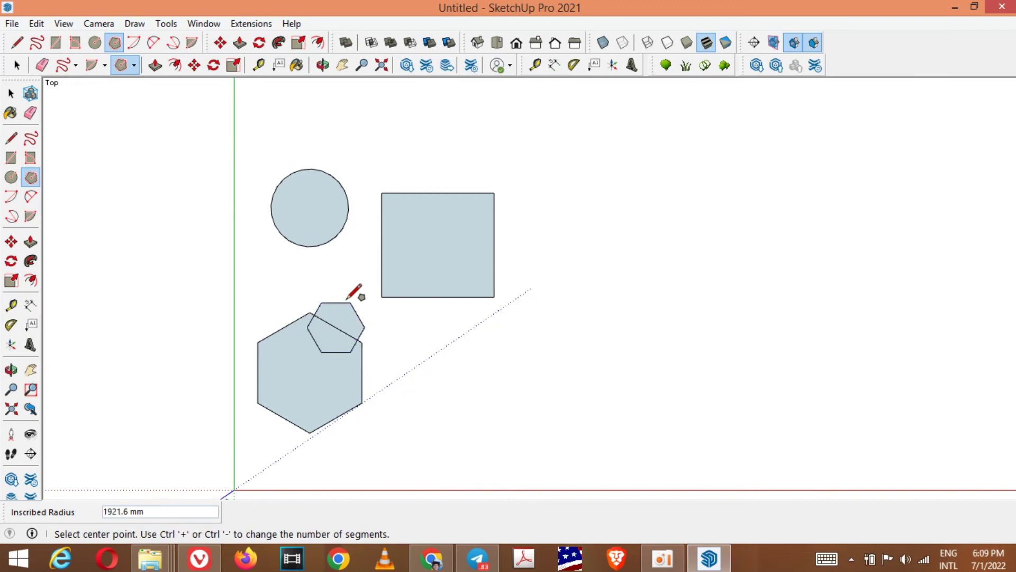
pyautogui.click(494, 244)
pyautogui.click(544, 244)
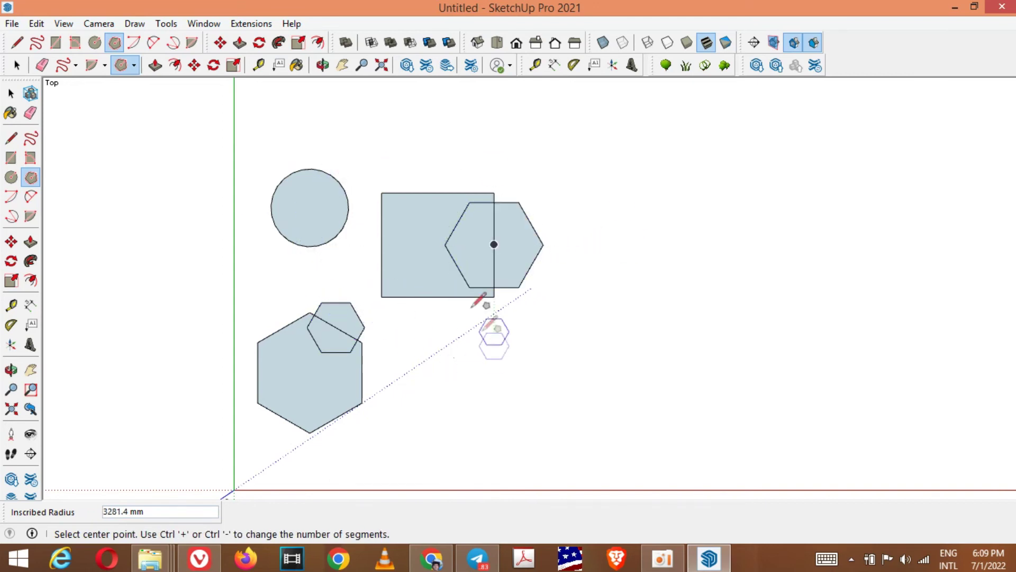
pyautogui.click(19, 141)
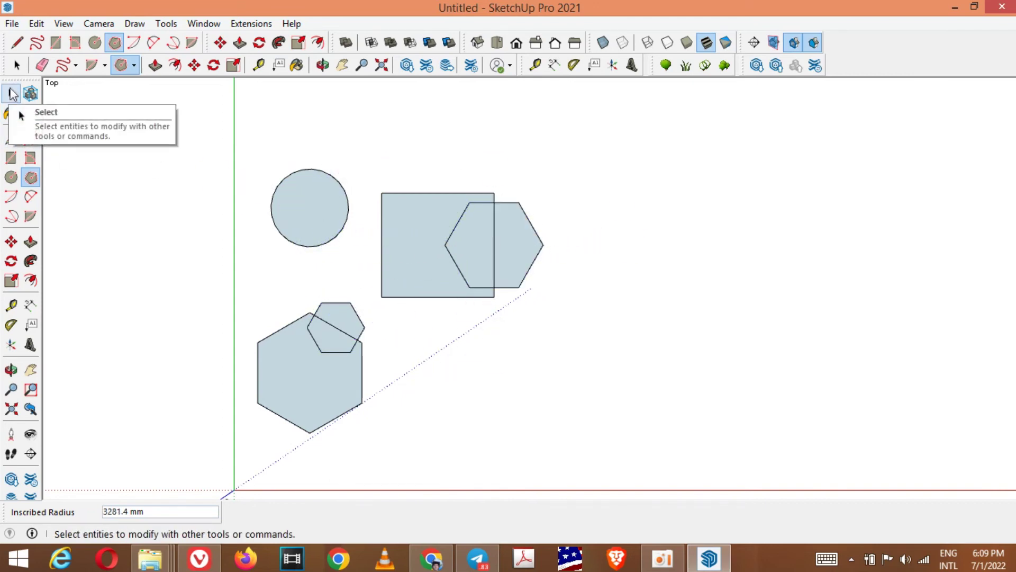
# Draw two crossing arcs with the Arc tool to the right of the shapes.
pyautogui.click(9, 91)
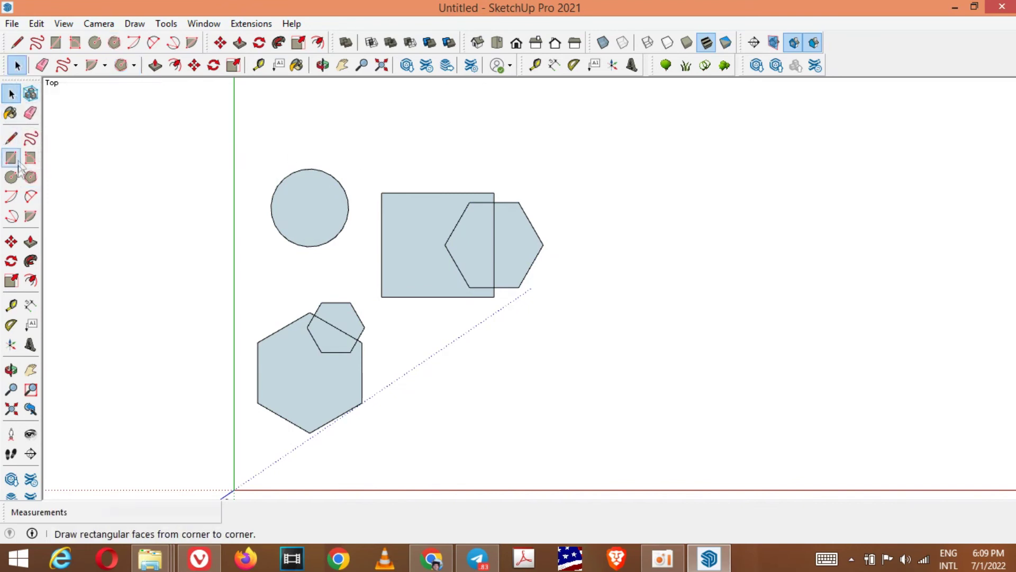
pyautogui.click(12, 197)
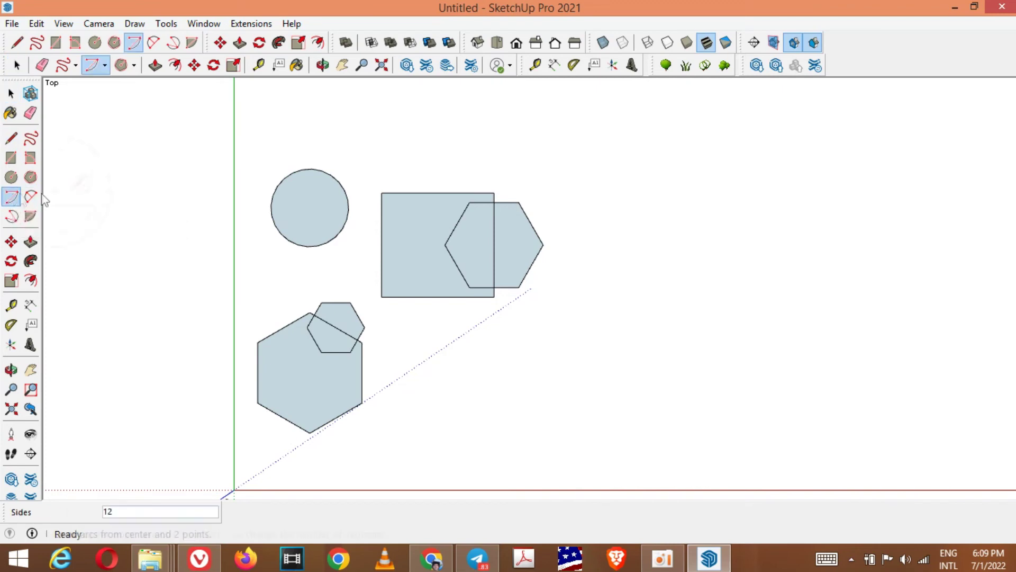
pyautogui.click(619, 365)
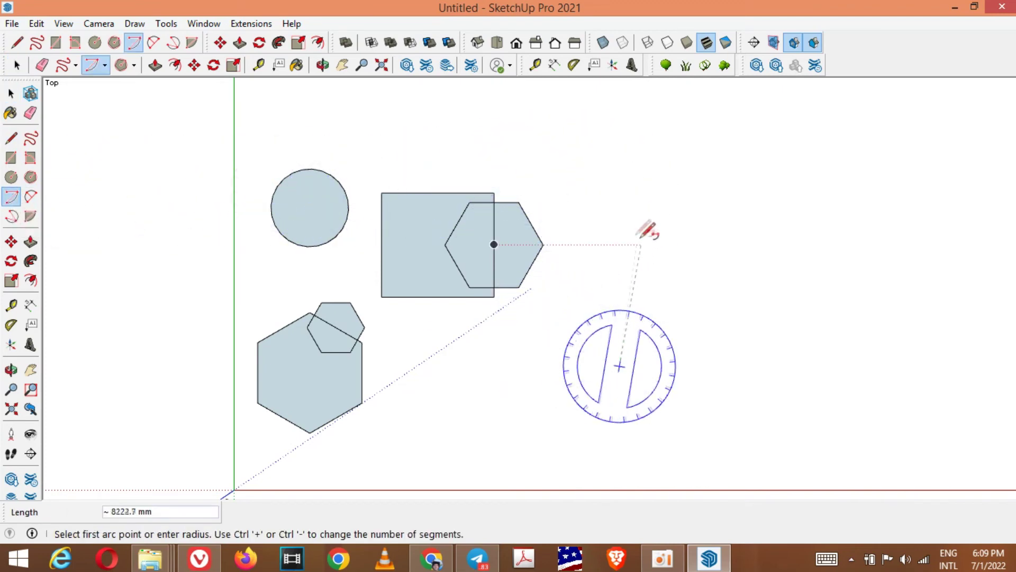
pyautogui.click(607, 245)
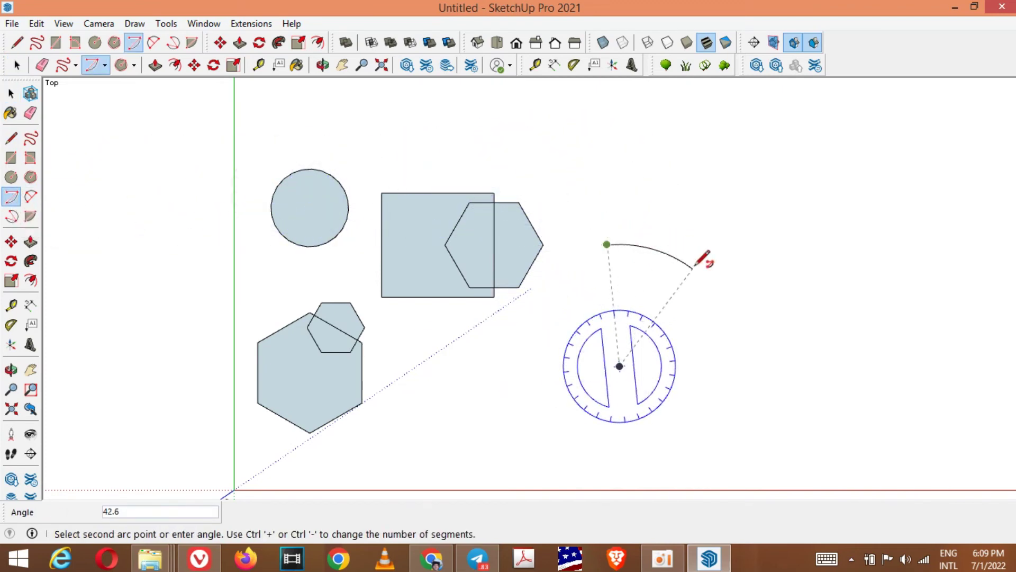
pyautogui.click(679, 363)
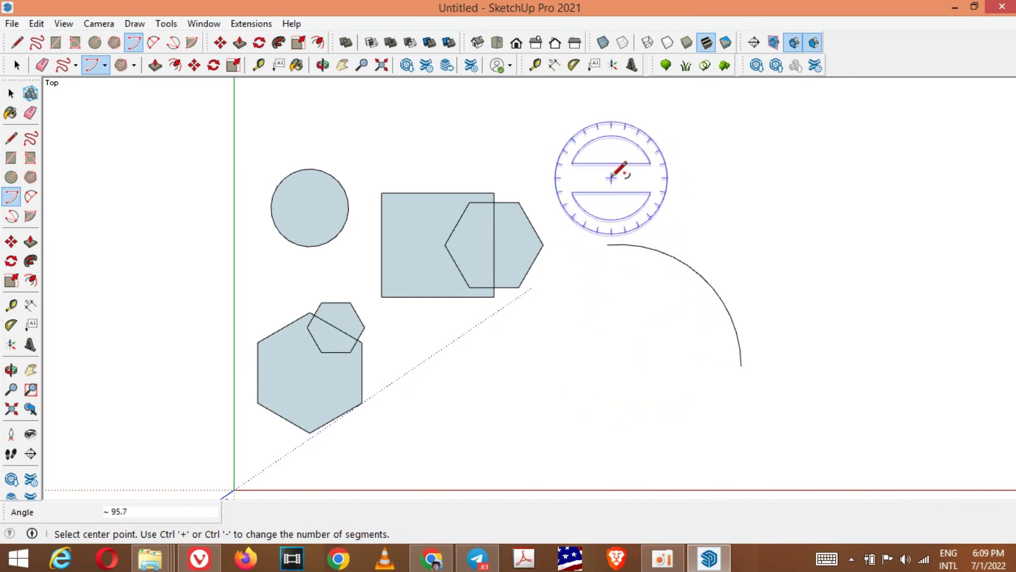
pyautogui.click(611, 176)
pyautogui.click(730, 177)
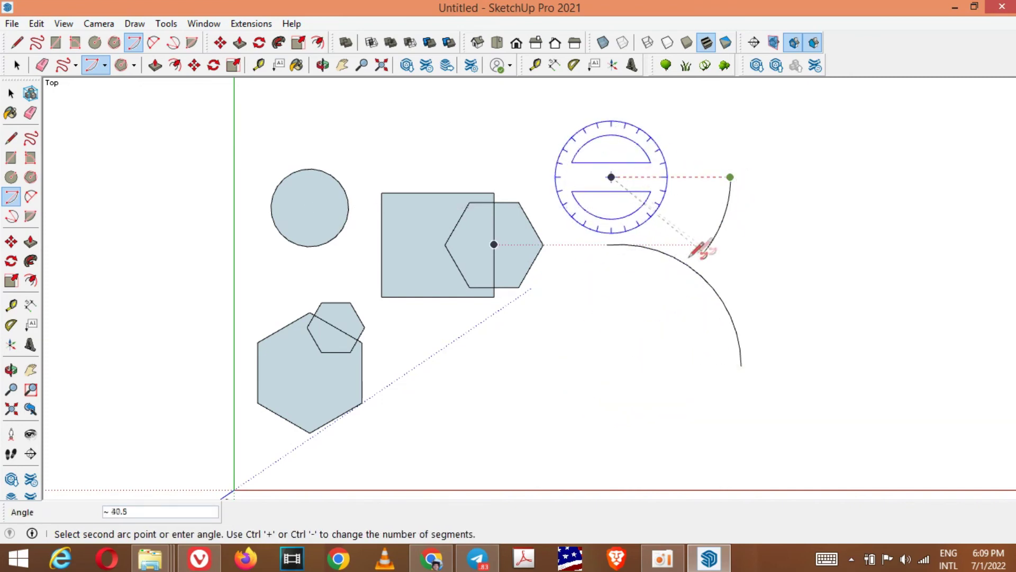
pyautogui.click(595, 271)
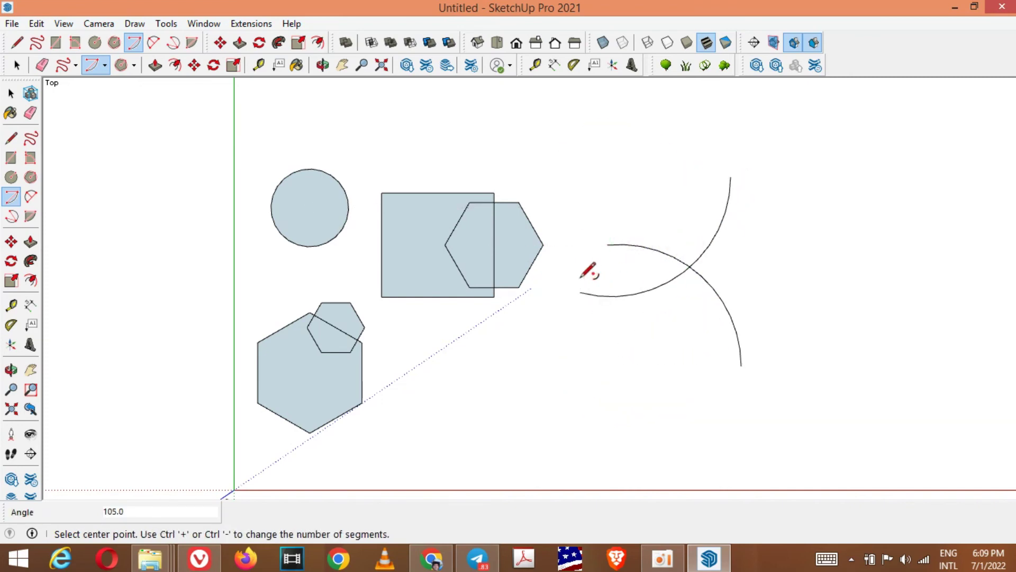
# Add a 2 Point Arc bulging upward across the earlier arcs.
pyautogui.click(30, 198)
pyautogui.click(589, 191)
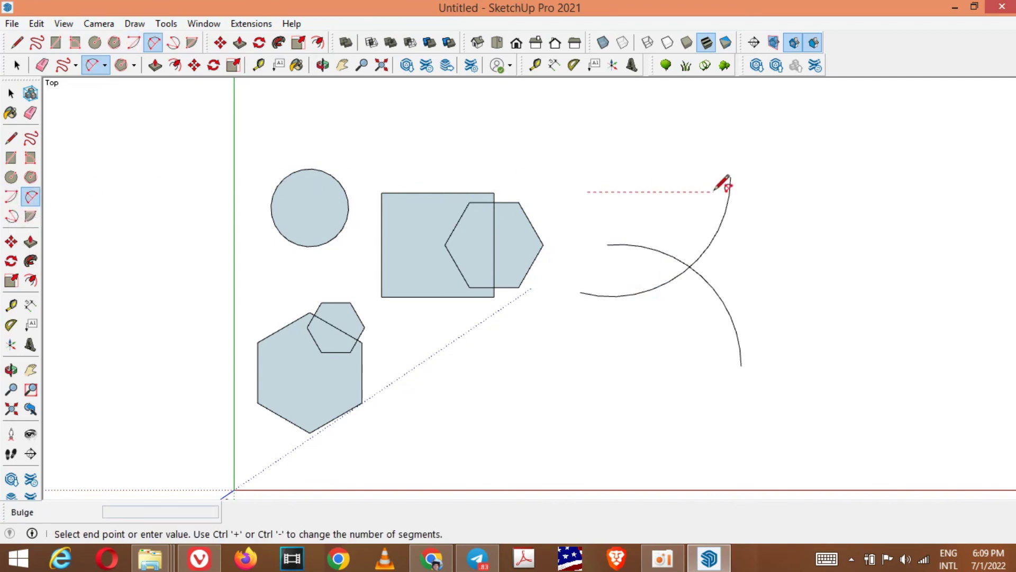
pyautogui.click(713, 191)
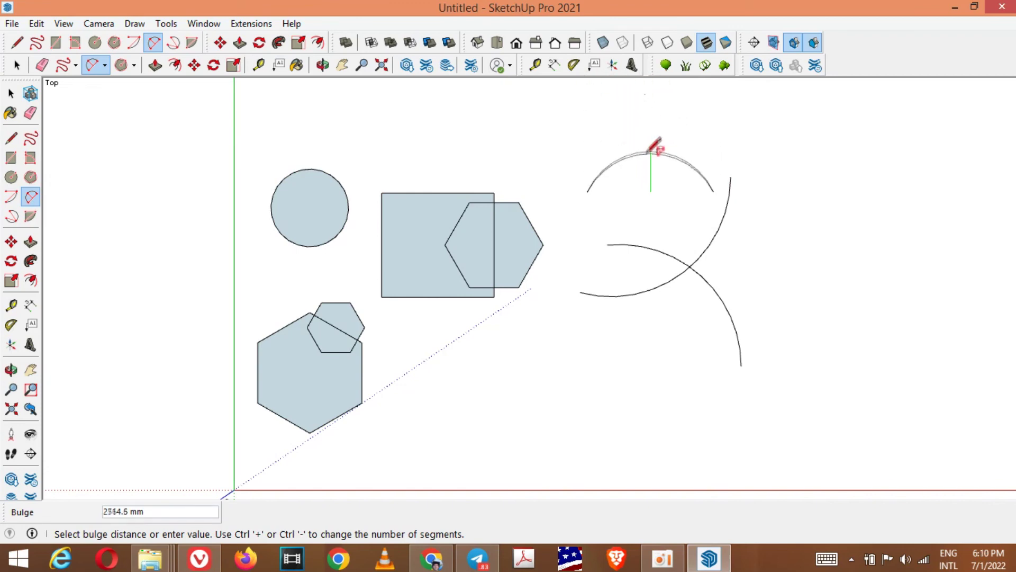
pyautogui.click(651, 139)
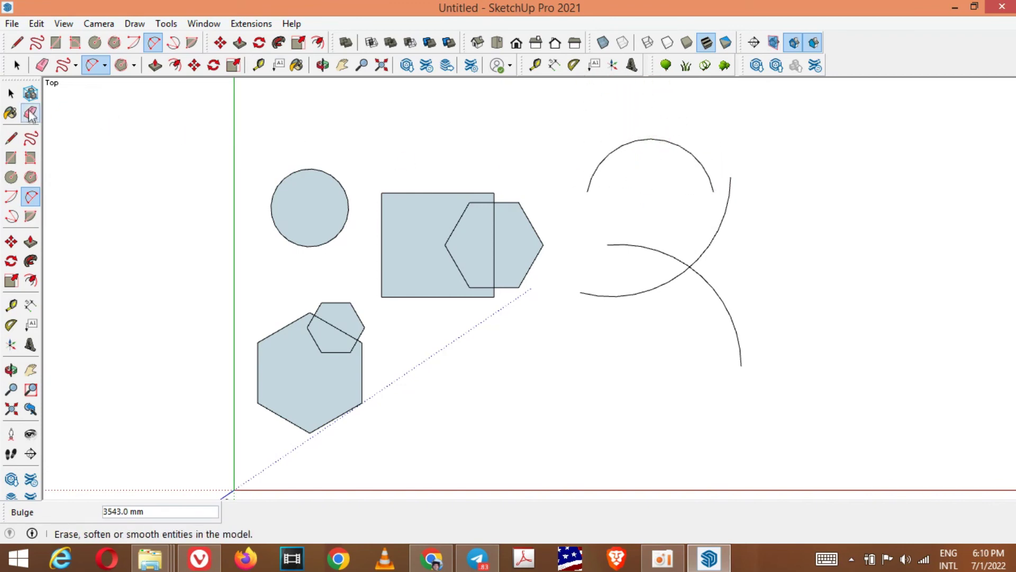
pyautogui.click(12, 93)
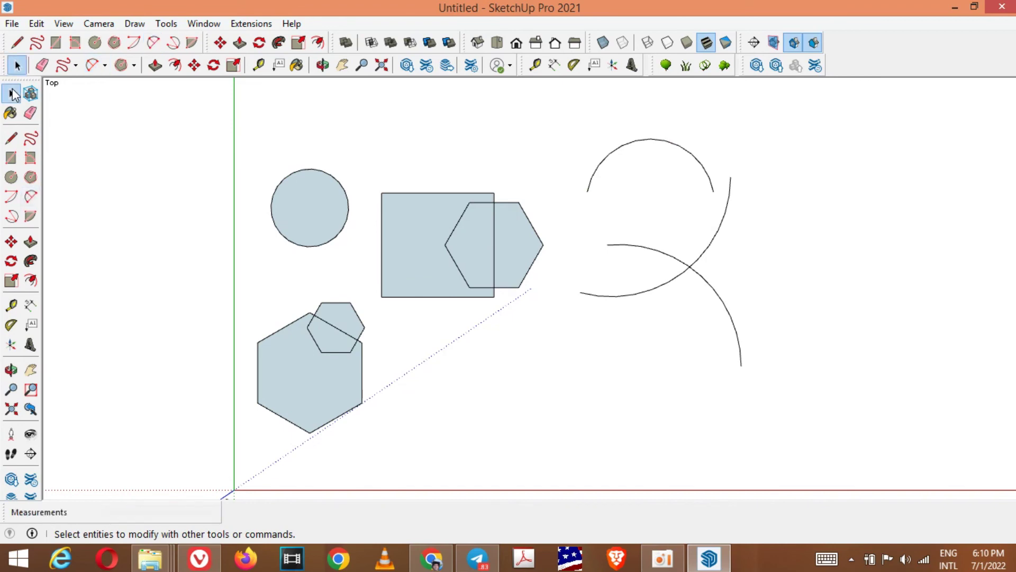
# Draw a small 3 Point Arc below the other arcs.
pyautogui.click(12, 216)
pyautogui.click(533, 411)
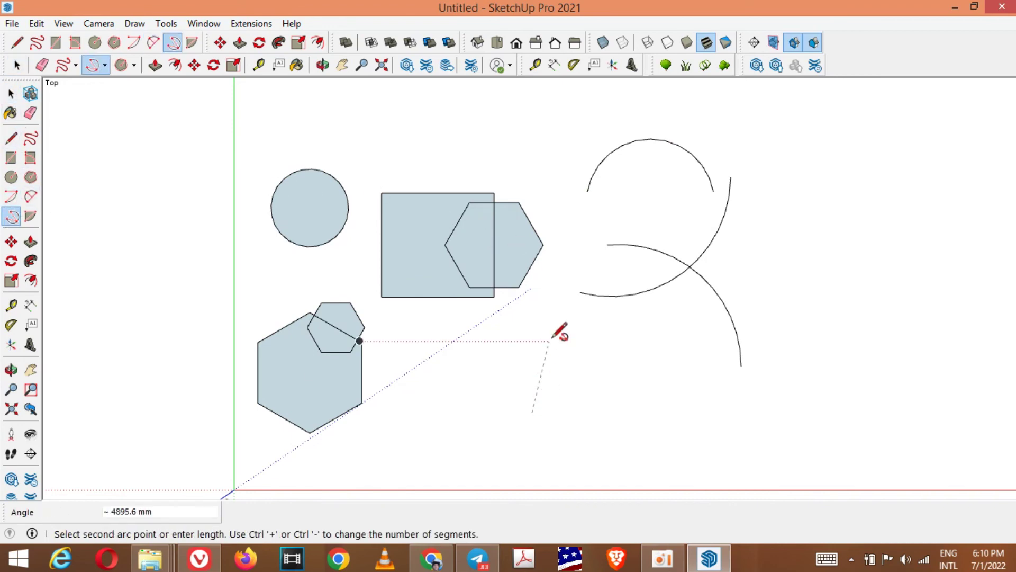
pyautogui.click(549, 340)
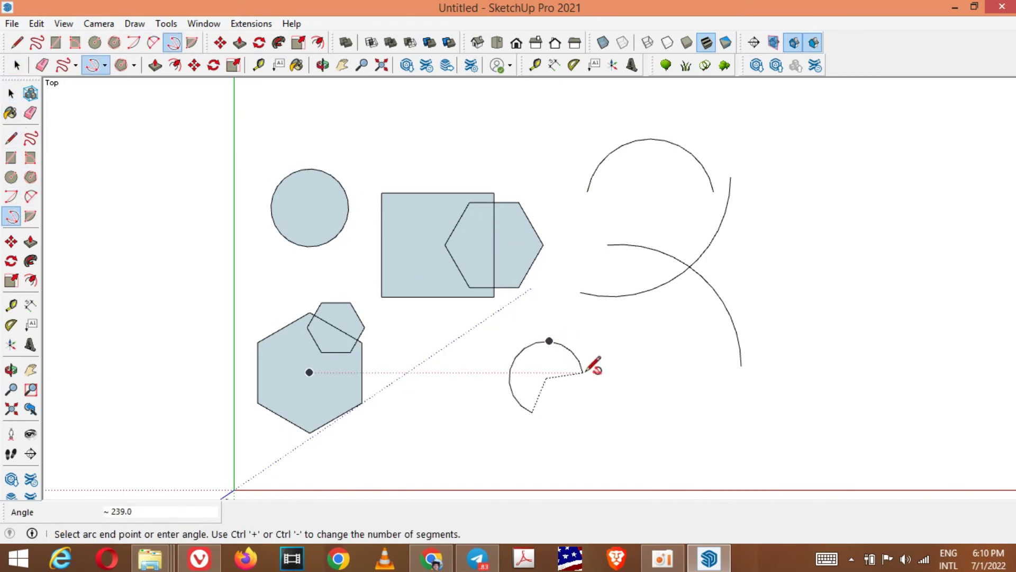
pyautogui.click(632, 347)
# Draw a filled half-disc pie below the shapes.
pyautogui.click(30, 216)
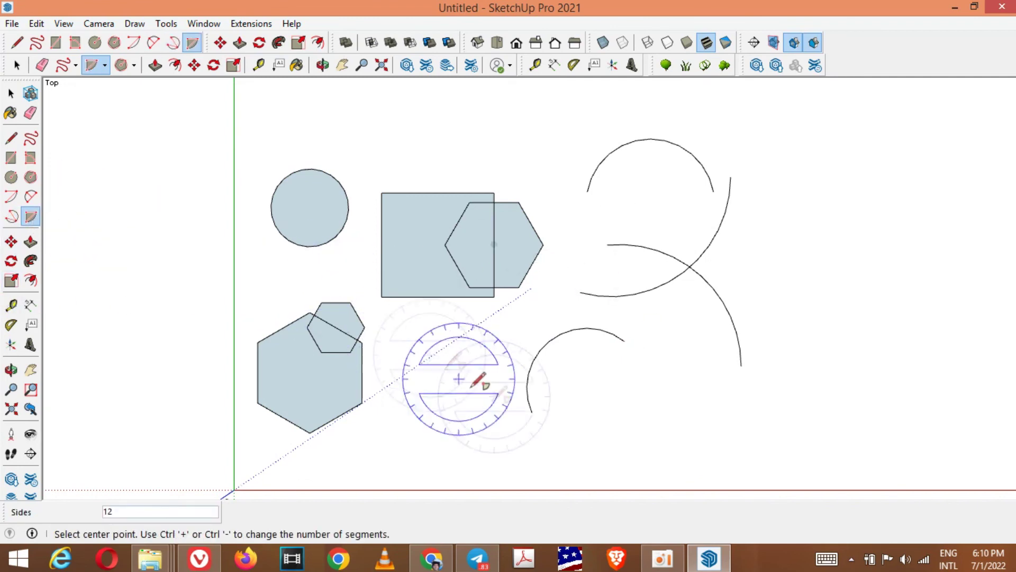
pyautogui.click(459, 406)
pyautogui.click(494, 351)
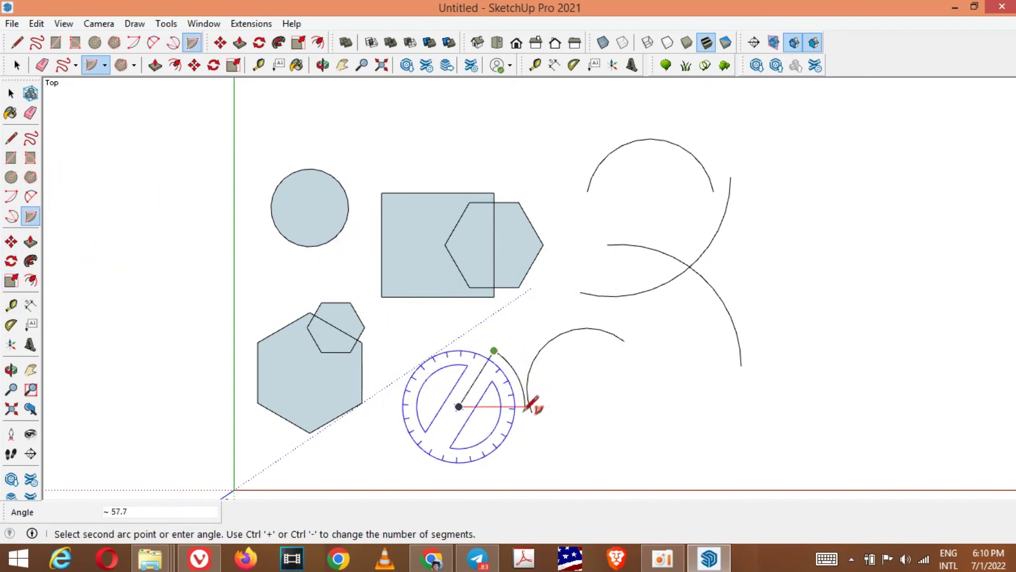
pyautogui.click(428, 455)
pyautogui.scroll(-2, 474, 302)
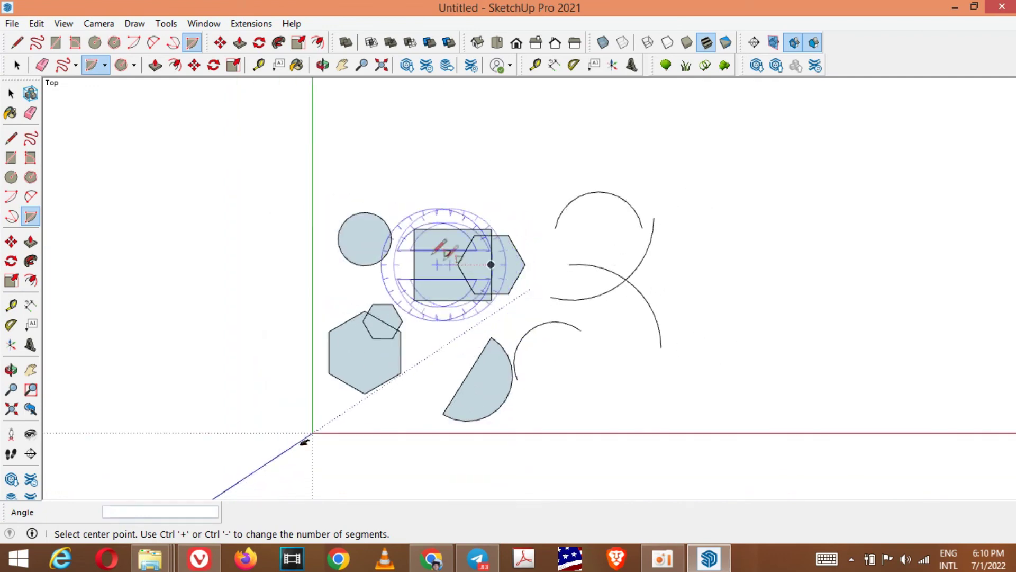
# Erase the circle and the square, leaving the hexagon crossed by a short edge.
pyautogui.press('space')
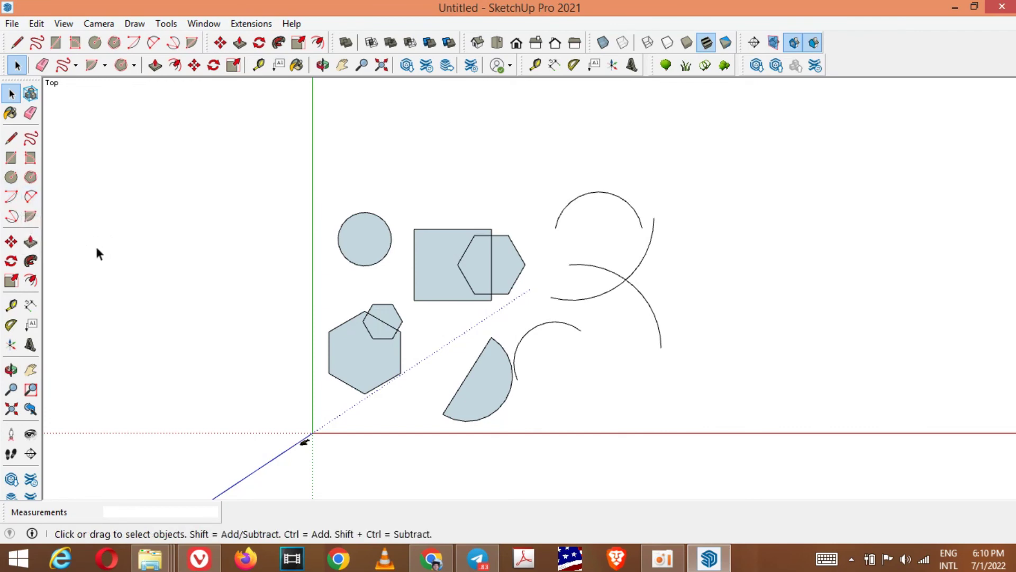
pyautogui.click(30, 113)
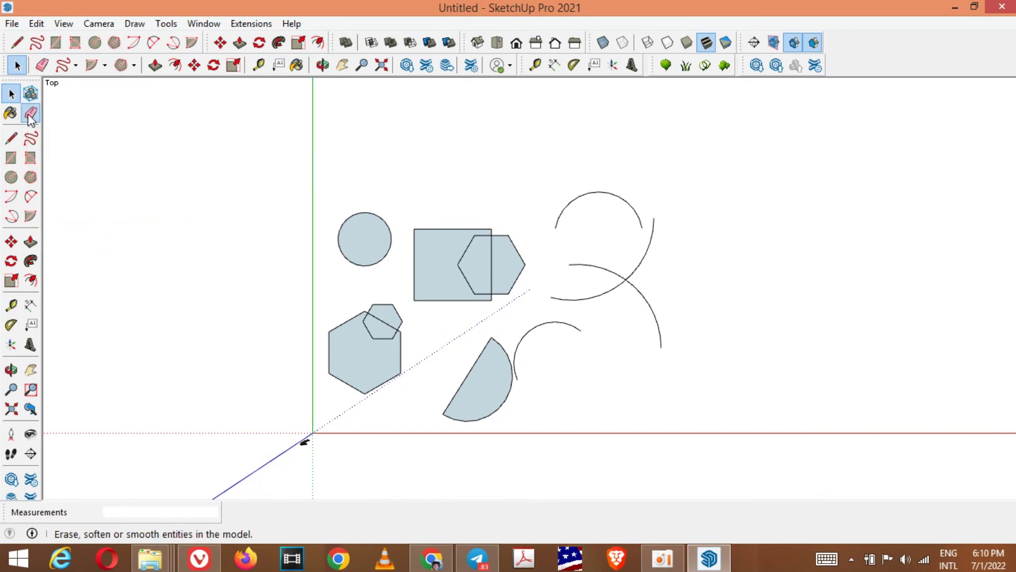
pyautogui.click(356, 213)
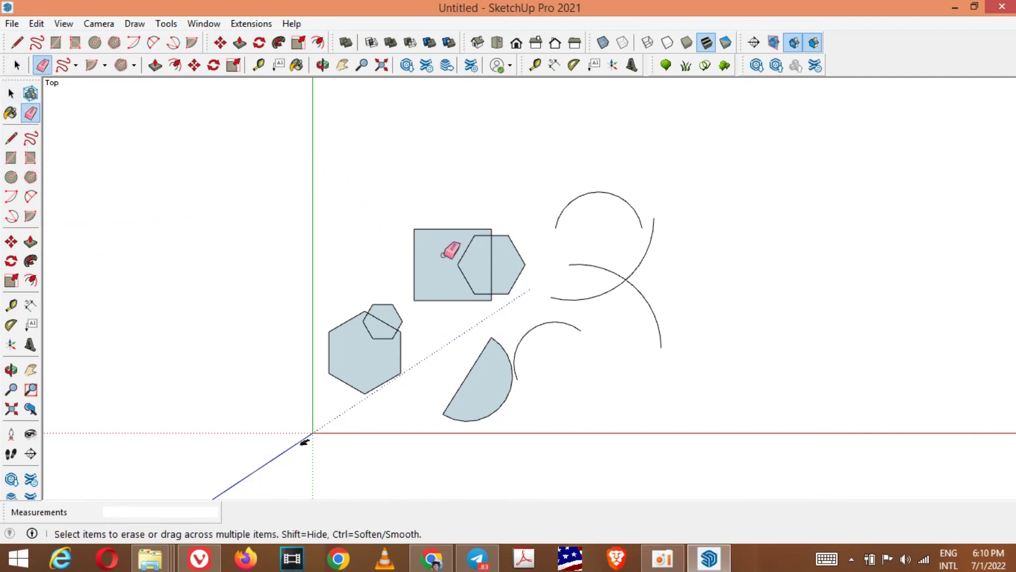
pyautogui.click(418, 230)
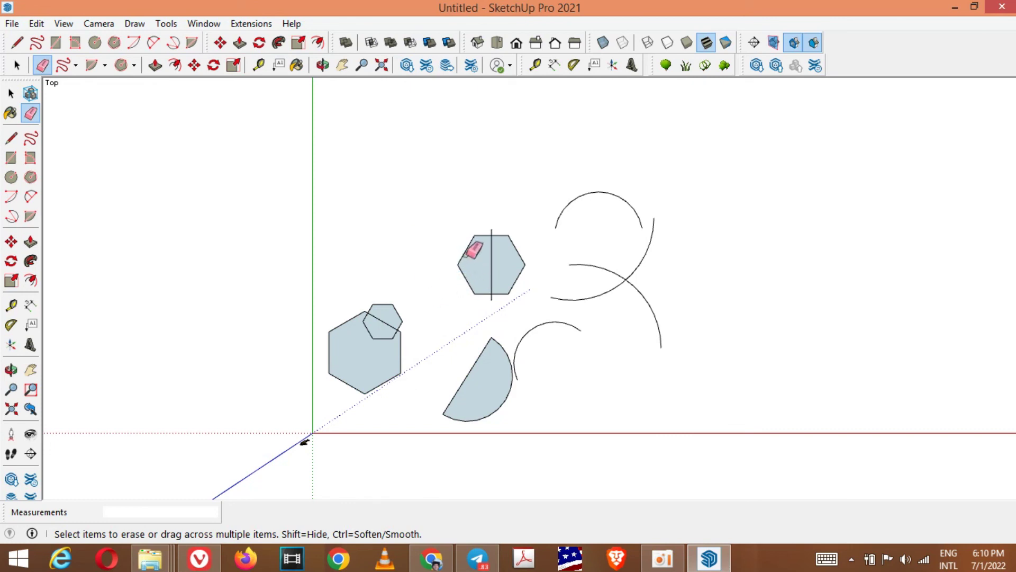
pyautogui.click(12, 94)
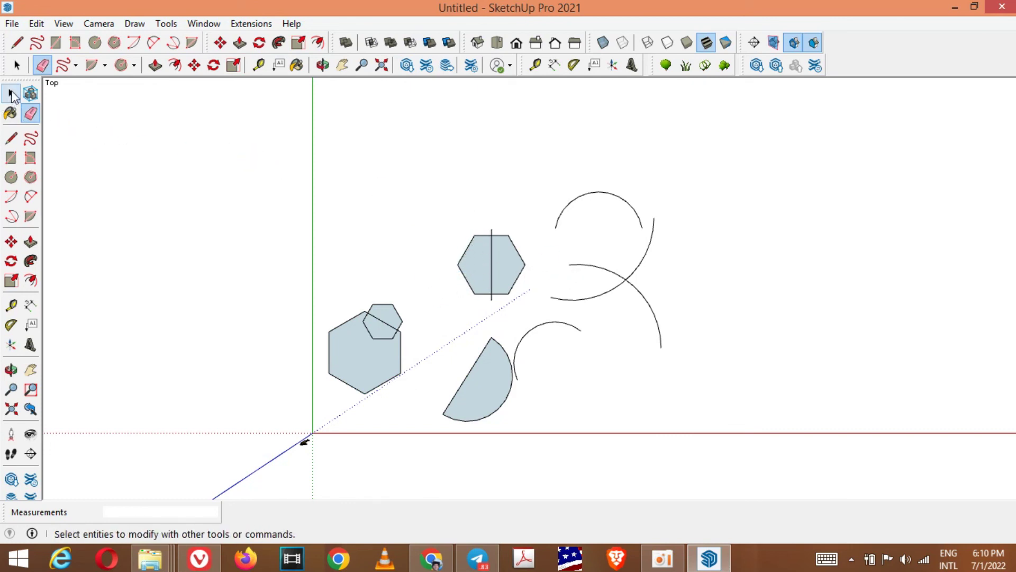
# Move the split hexagon up and left so it sits above the large hexagon.
pyautogui.scroll(-3, 468, 256)
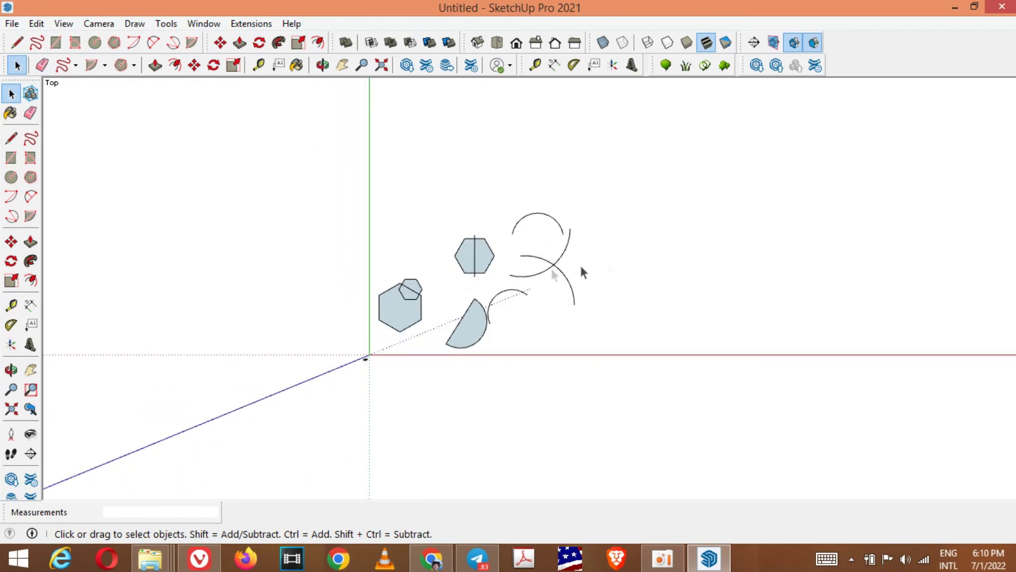
pyautogui.scroll(3, 580, 270)
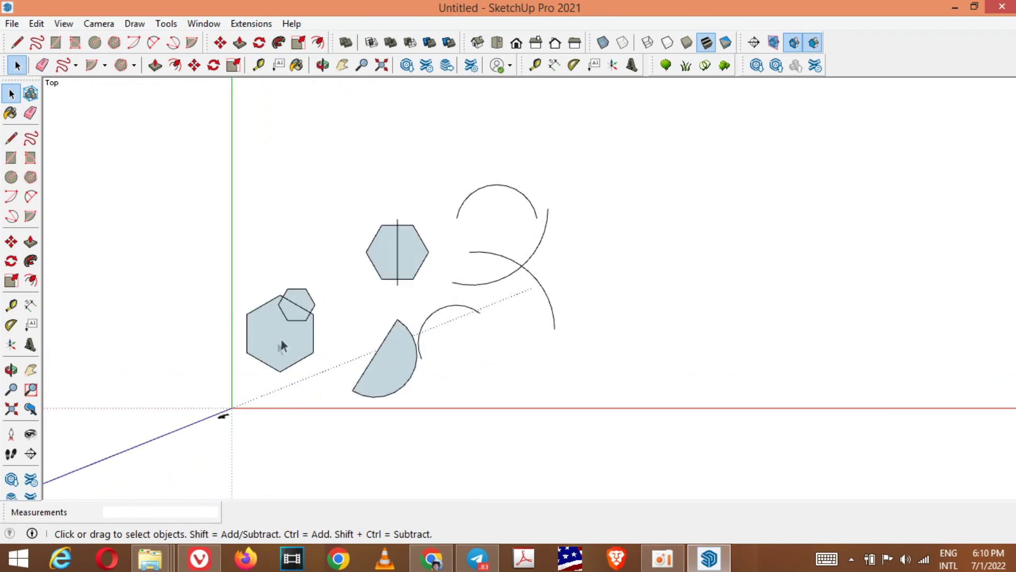
pyautogui.tripleClick(389, 245)
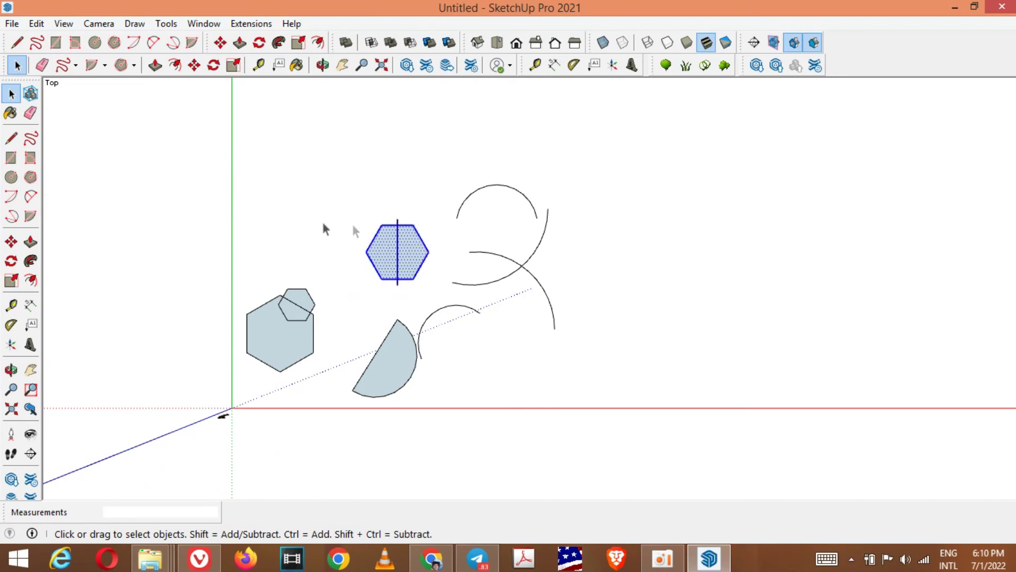
pyautogui.click(11, 242)
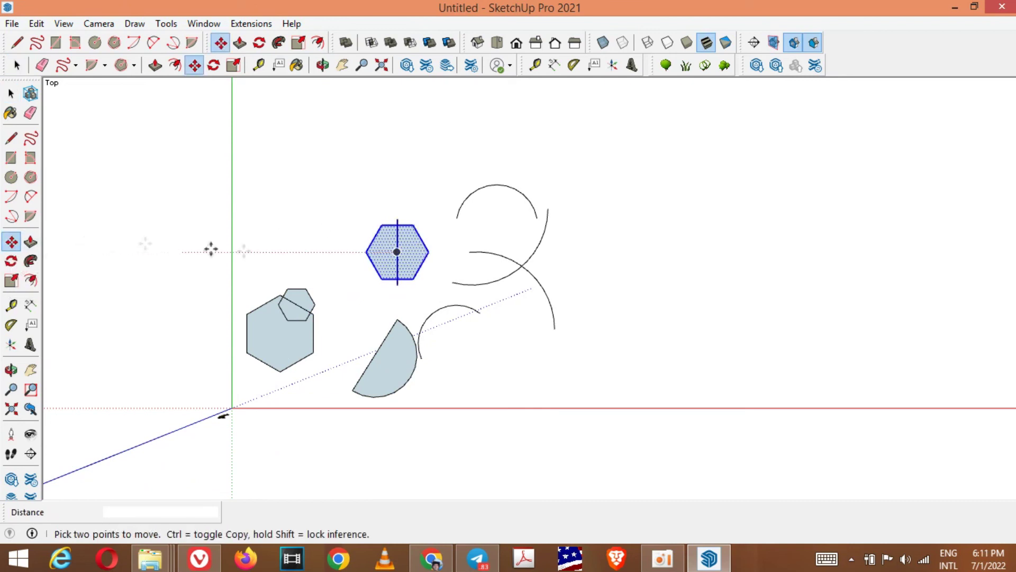
pyautogui.click(396, 254)
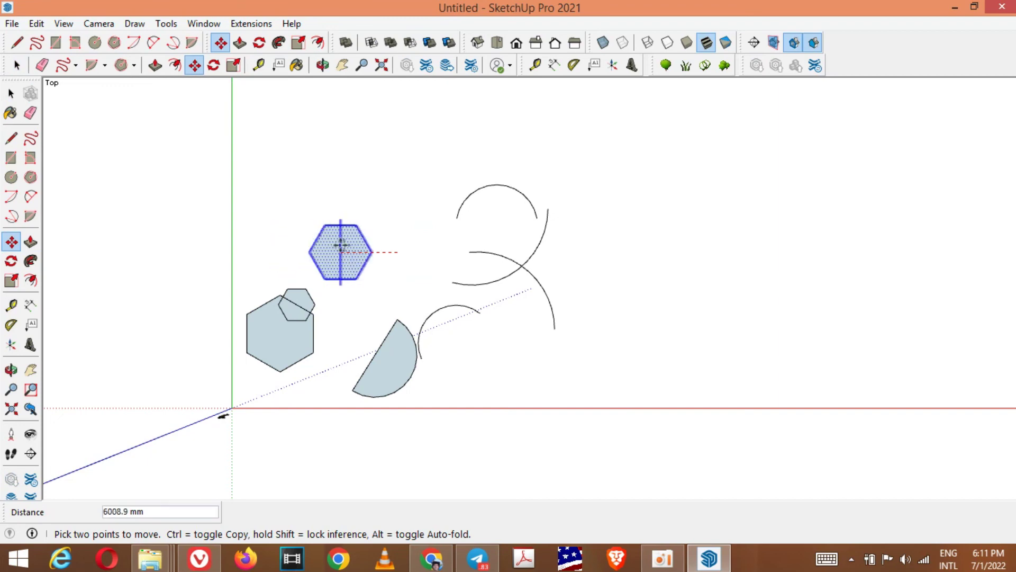
pyautogui.click(348, 253)
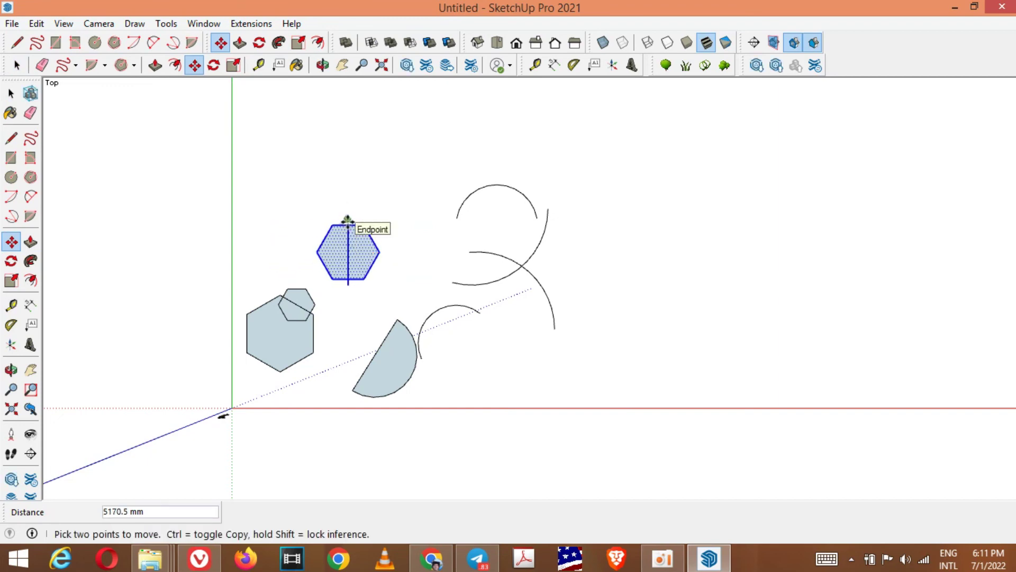
pyautogui.click(347, 219)
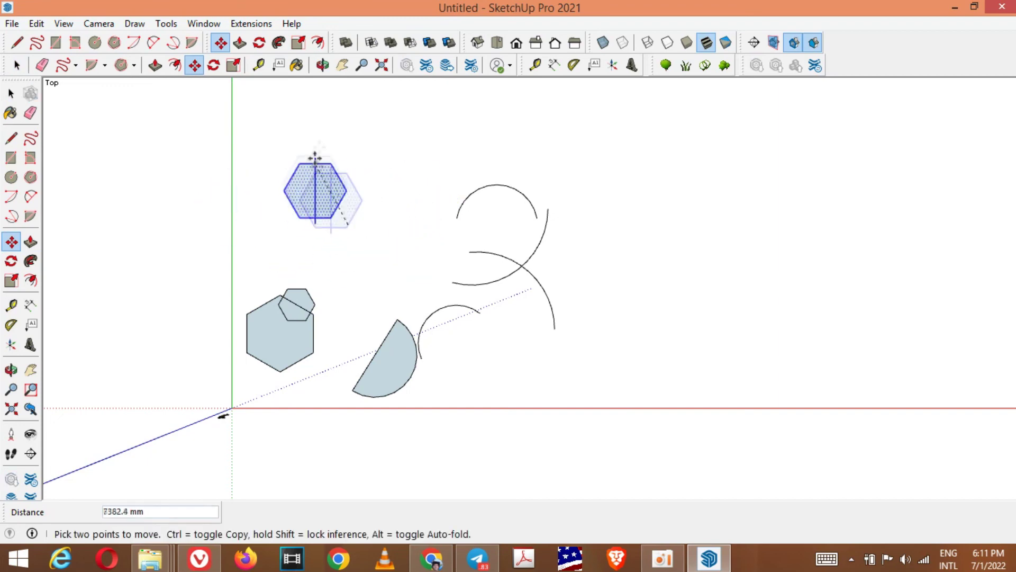
pyautogui.click(348, 153)
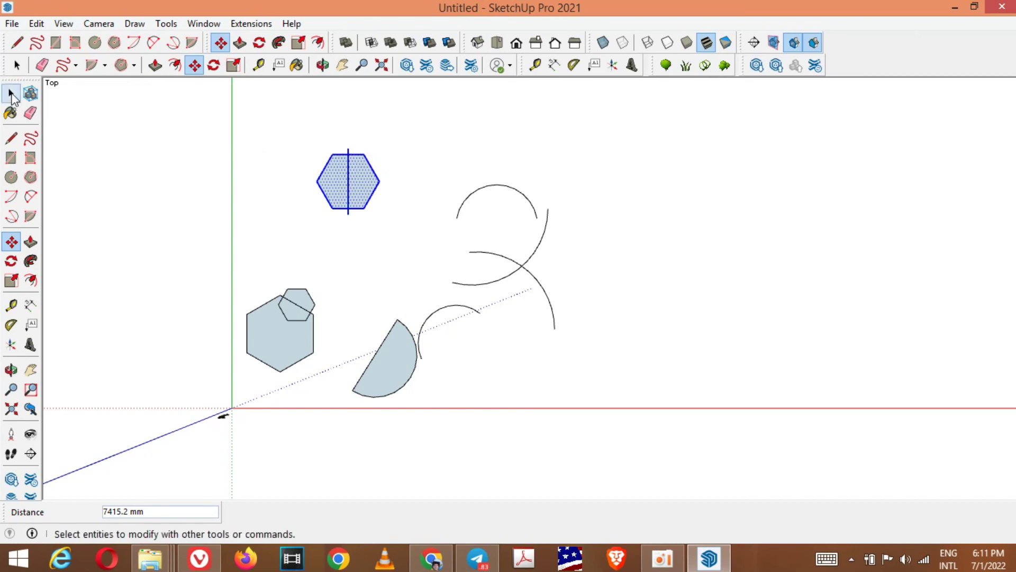
pyautogui.click(11, 94)
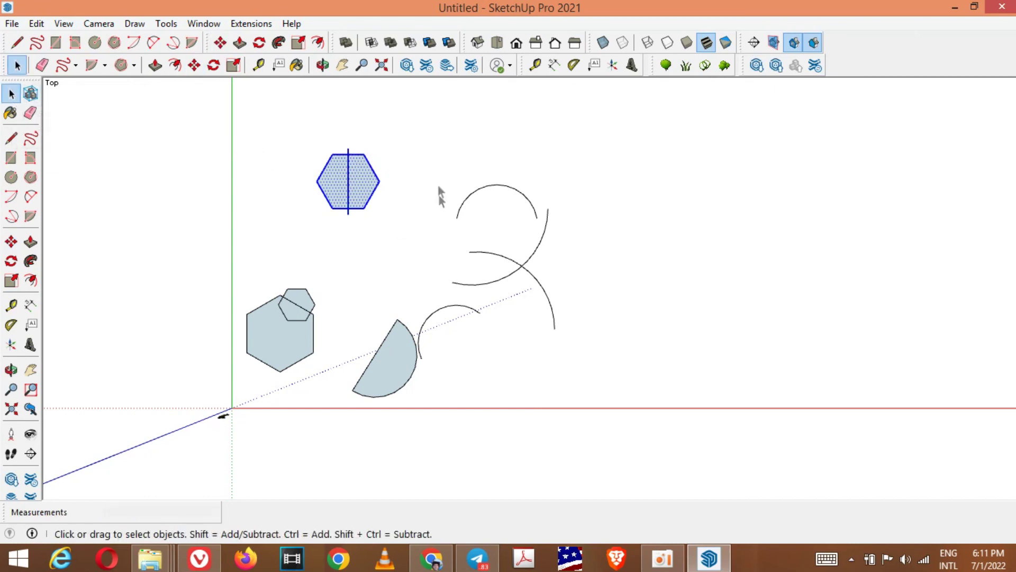